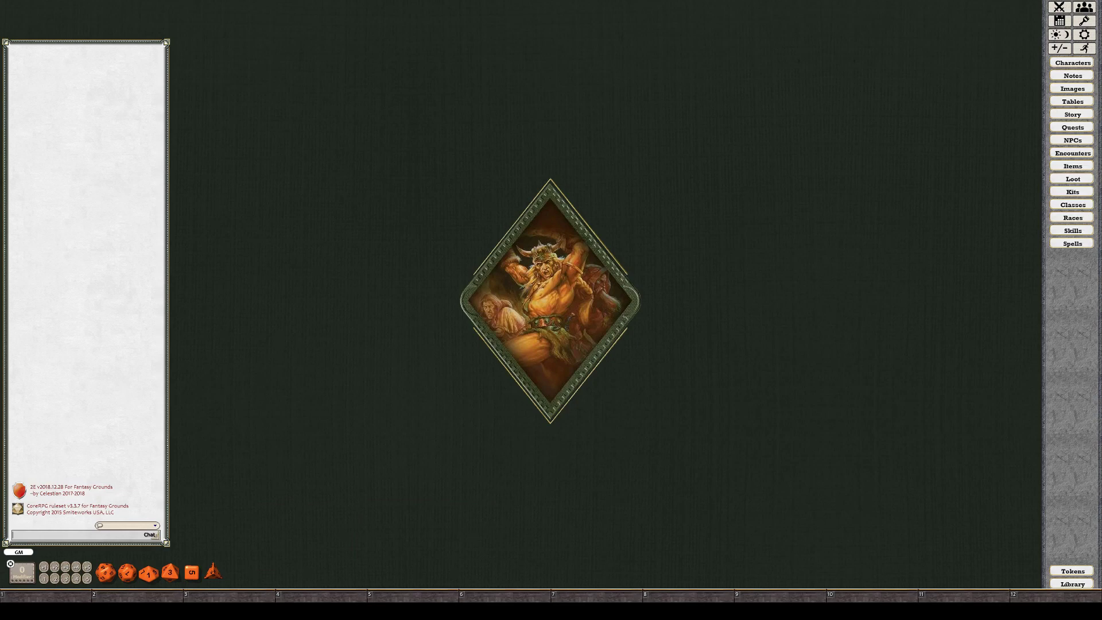
# Step: Limit the sidebar to the player-character creation records and create a new blank character
pyautogui.click(1072, 583)
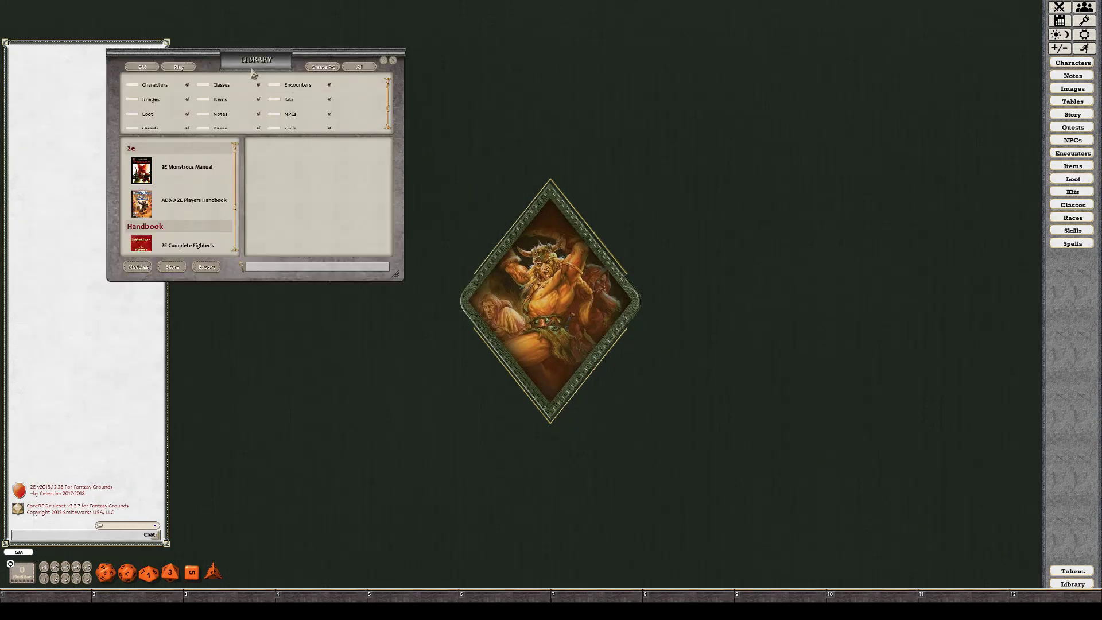
pyautogui.click(325, 68)
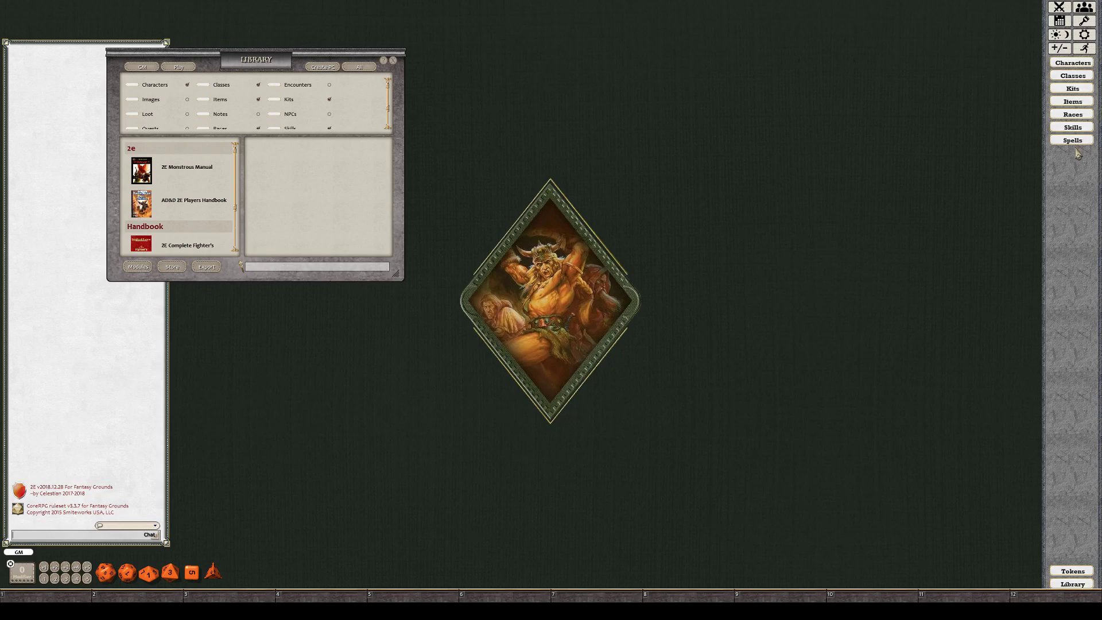
pyautogui.click(1073, 63)
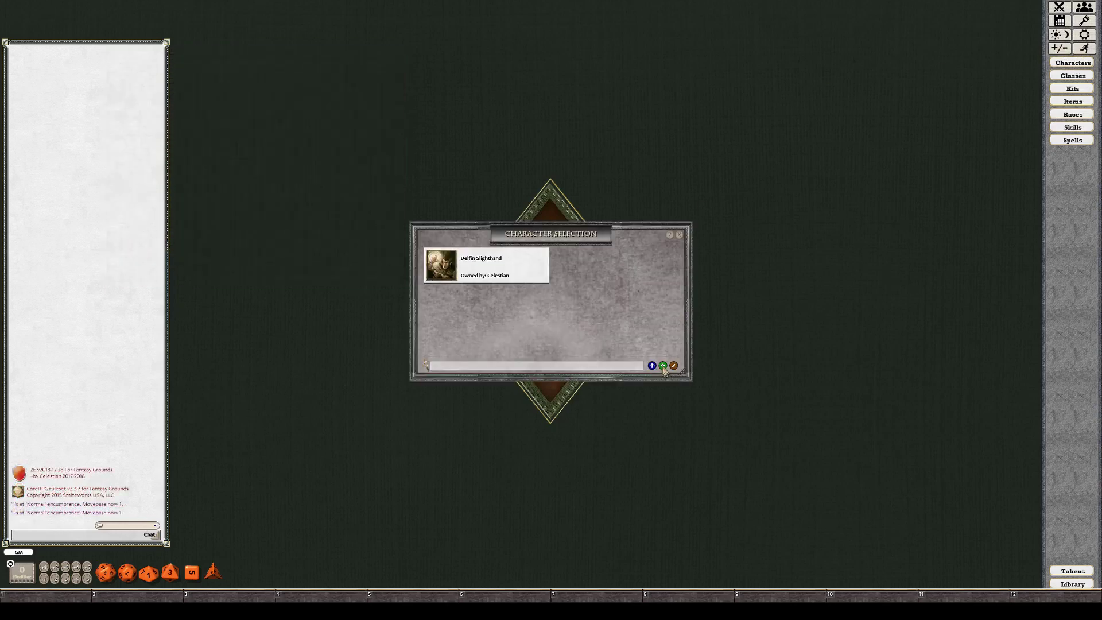
pyautogui.click(663, 366)
pyautogui.moveTo(619, 193); pyautogui.dragTo(363, 285)
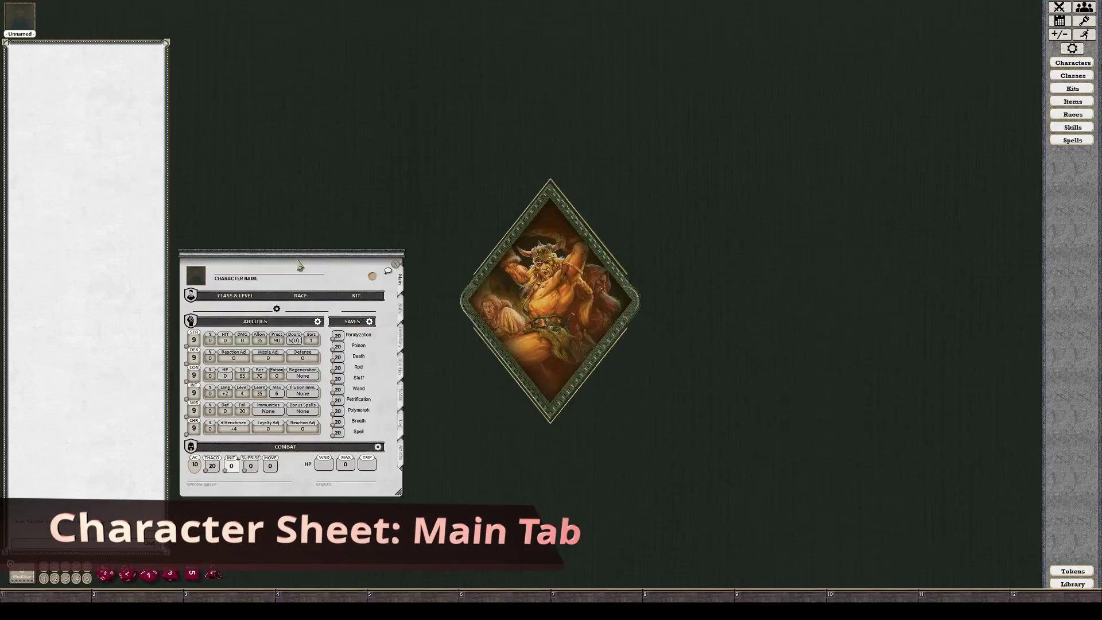
# Step: Assign the fifth portrait in the second row of the parent portrait folder and enter the character's full name
pyautogui.click(195, 282)
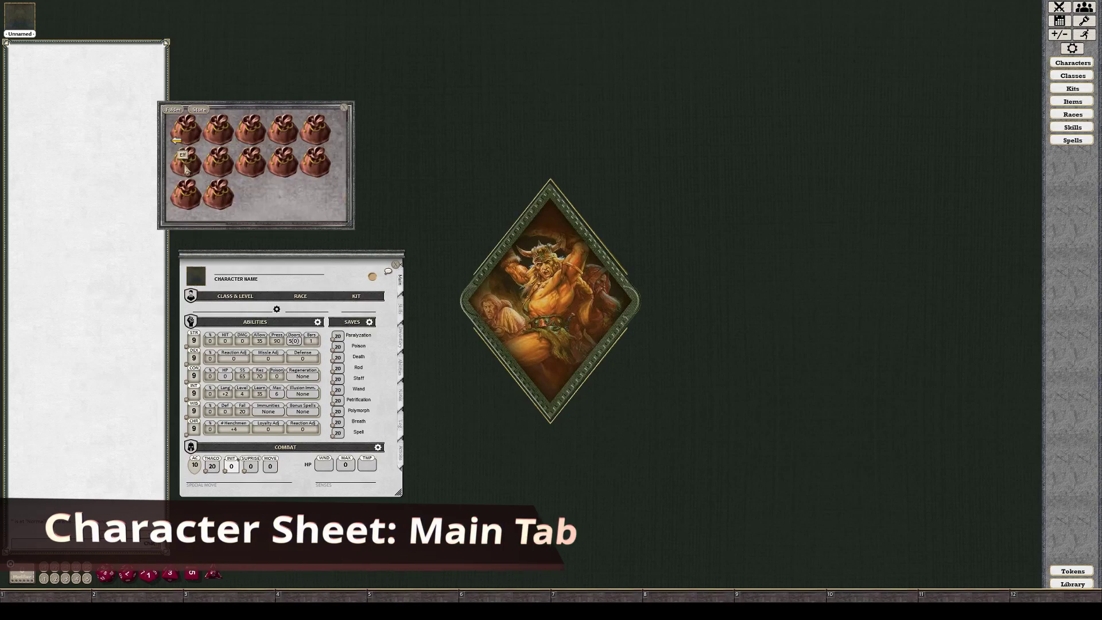
pyautogui.click(177, 140)
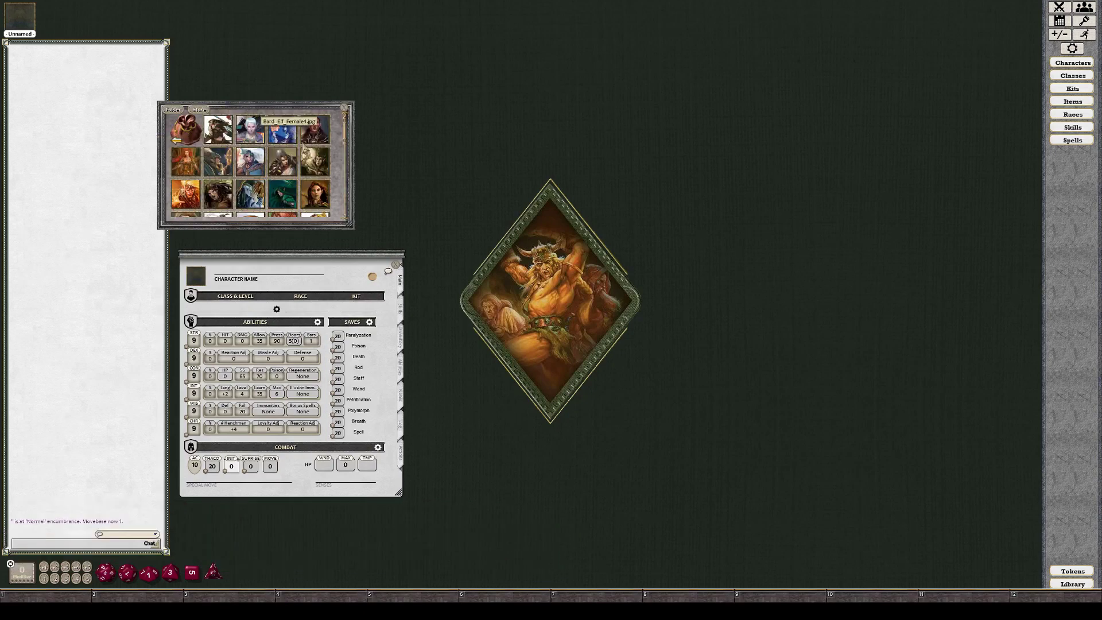
pyautogui.click(314, 161)
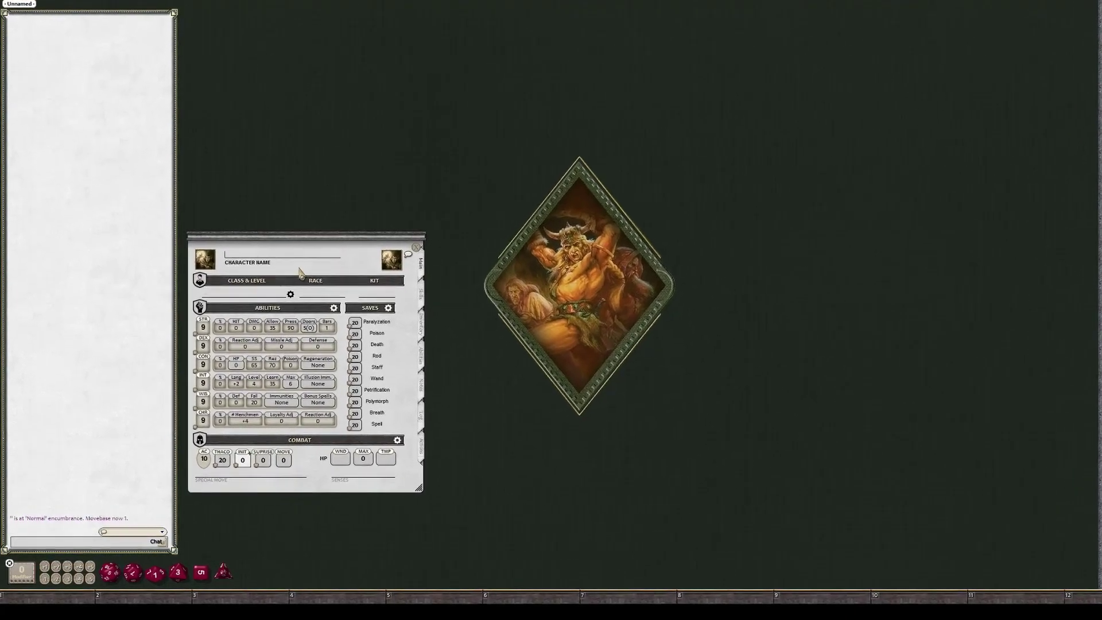
pyautogui.write('Delfin Slighth')
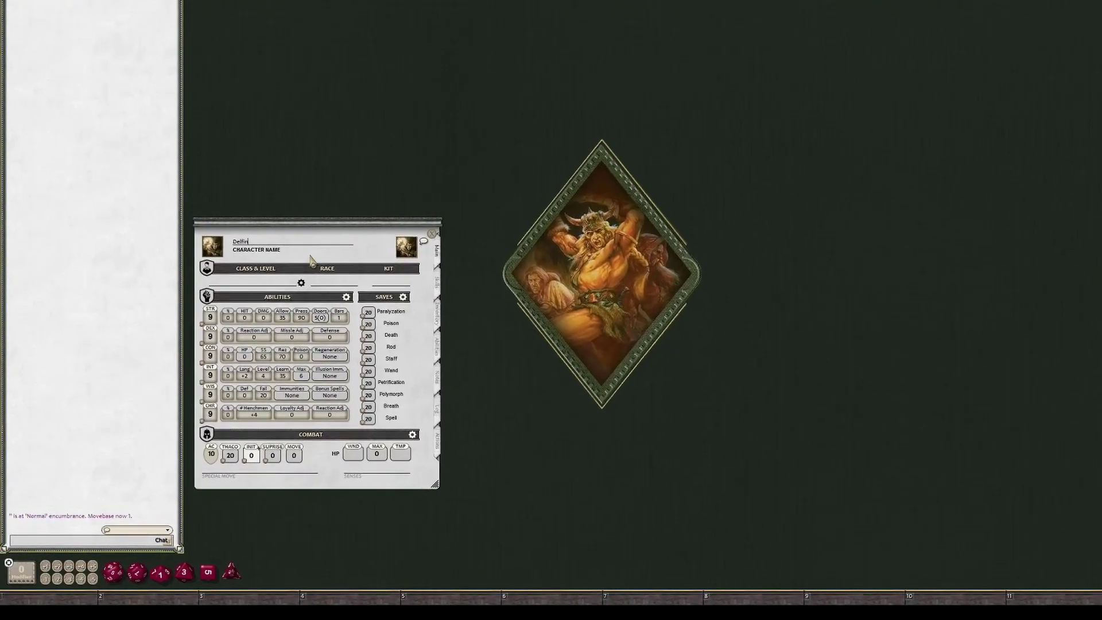
pyautogui.write('and')
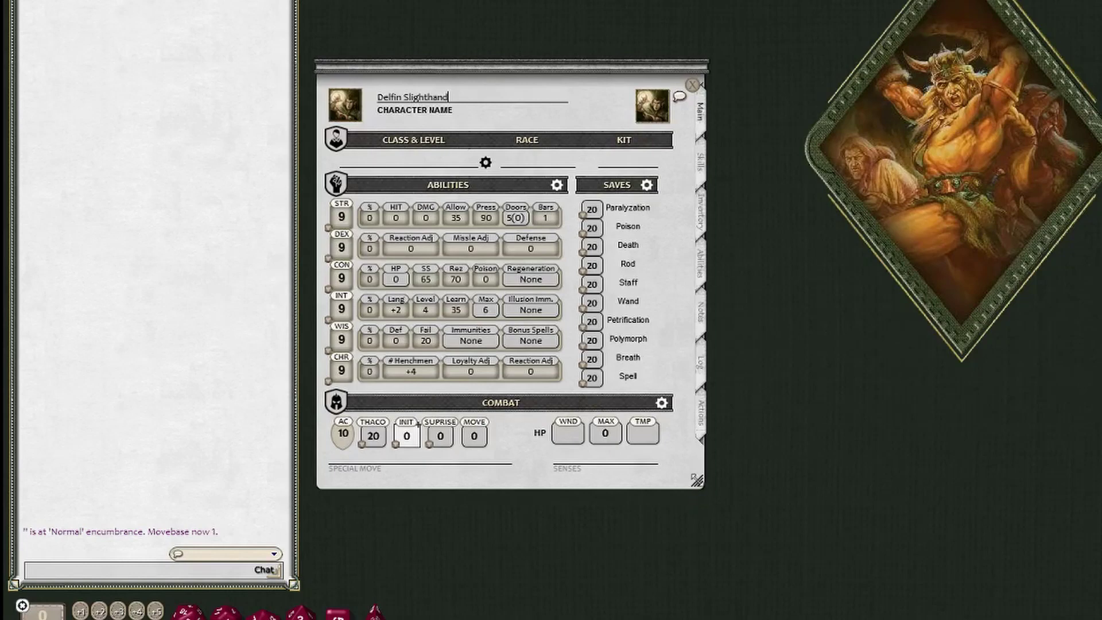
# Step: Set the base ability scores to Strength 12, Dexterity 16, Constitution 15, Intelligence 12, Wisdom 15 and Charisma 11
pyautogui.moveTo(694, 476); pyautogui.dragTo(699, 512)
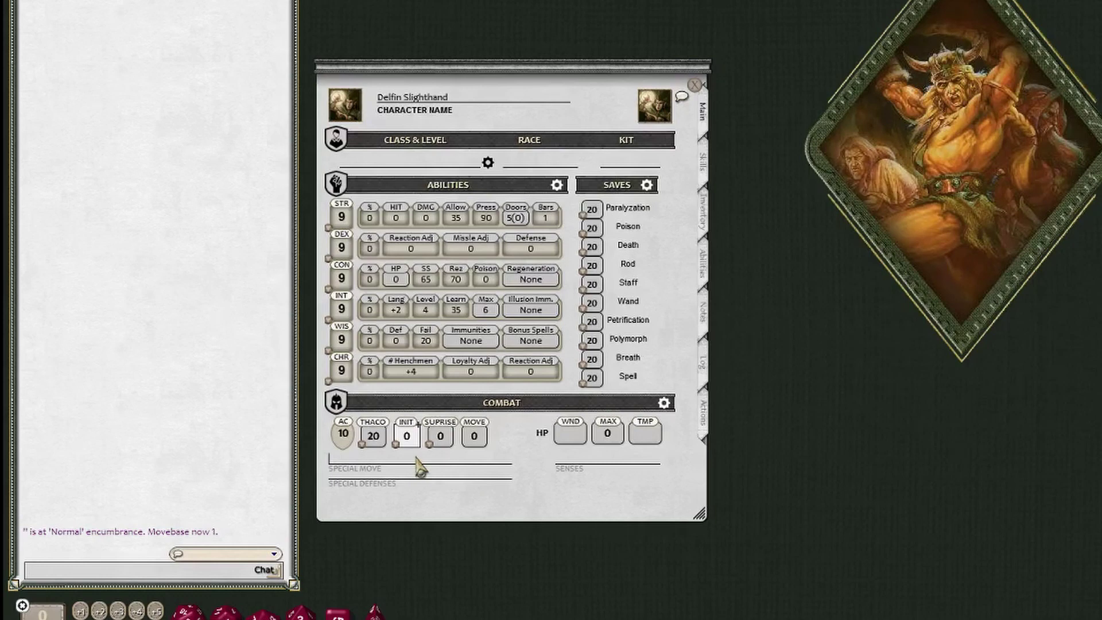
pyautogui.click(374, 477)
pyautogui.click(557, 186)
pyautogui.moveTo(961, 17); pyautogui.dragTo(727, 201)
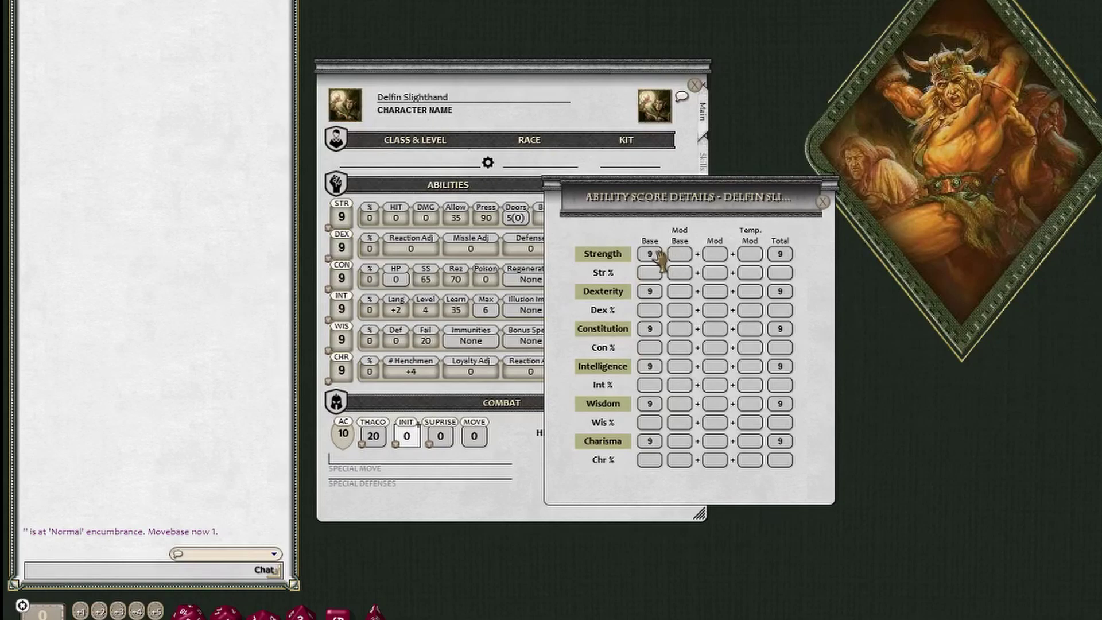
pyautogui.scroll(3, 654, 256)
pyautogui.scroll(7, 650, 290)
pyautogui.scroll(6, 650, 328)
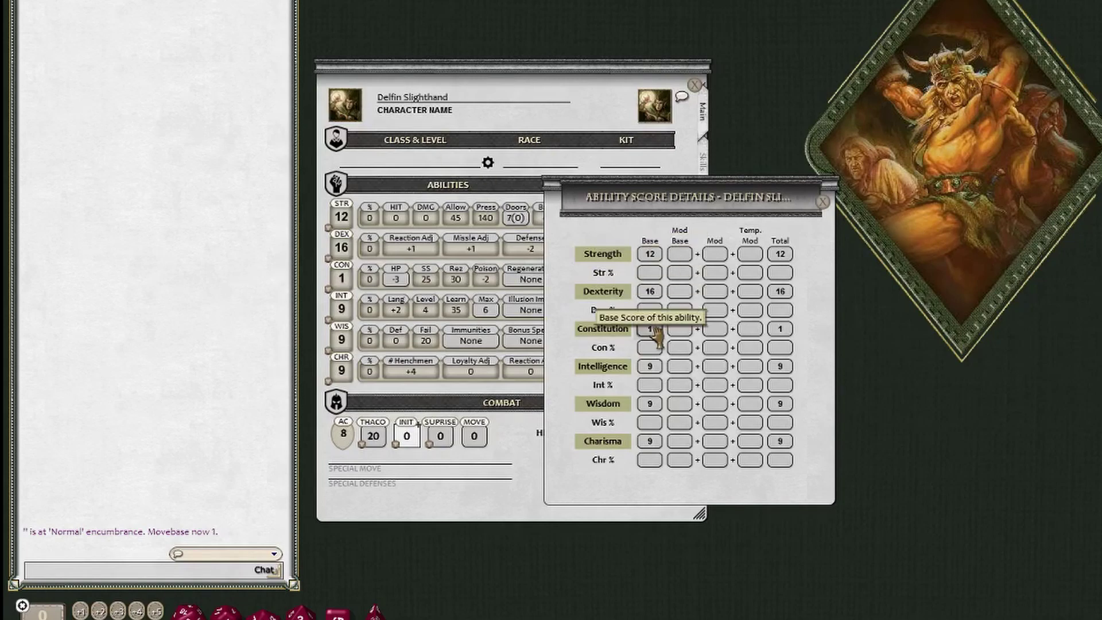
pyautogui.scroll(3, 652, 368)
pyautogui.scroll(6, 650, 403)
pyautogui.scroll(2, 650, 439)
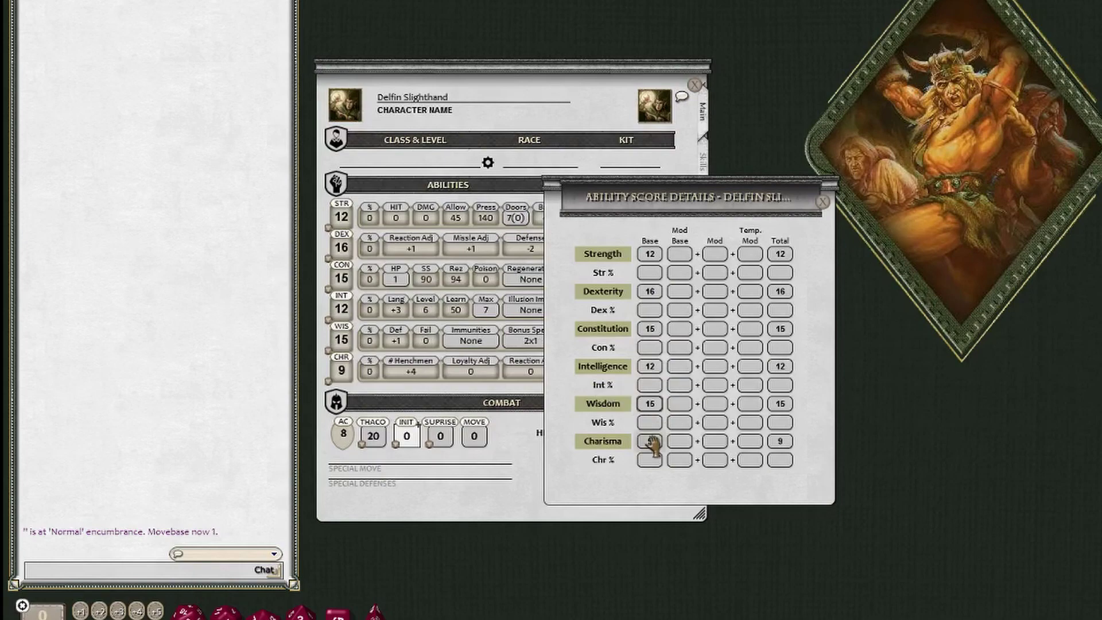
# Step: Compare the ability score details with the ability rows on the character sheet, and close the details
pyautogui.moveTo(755, 209); pyautogui.dragTo(899, 199)
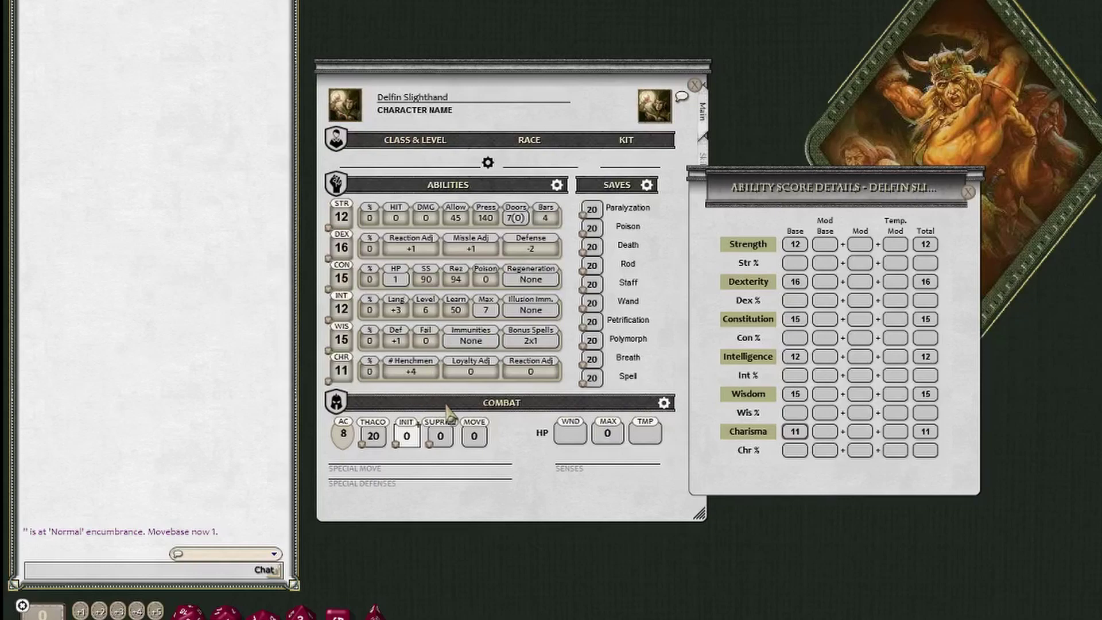
pyautogui.moveTo(908, 198); pyautogui.dragTo(716, 223)
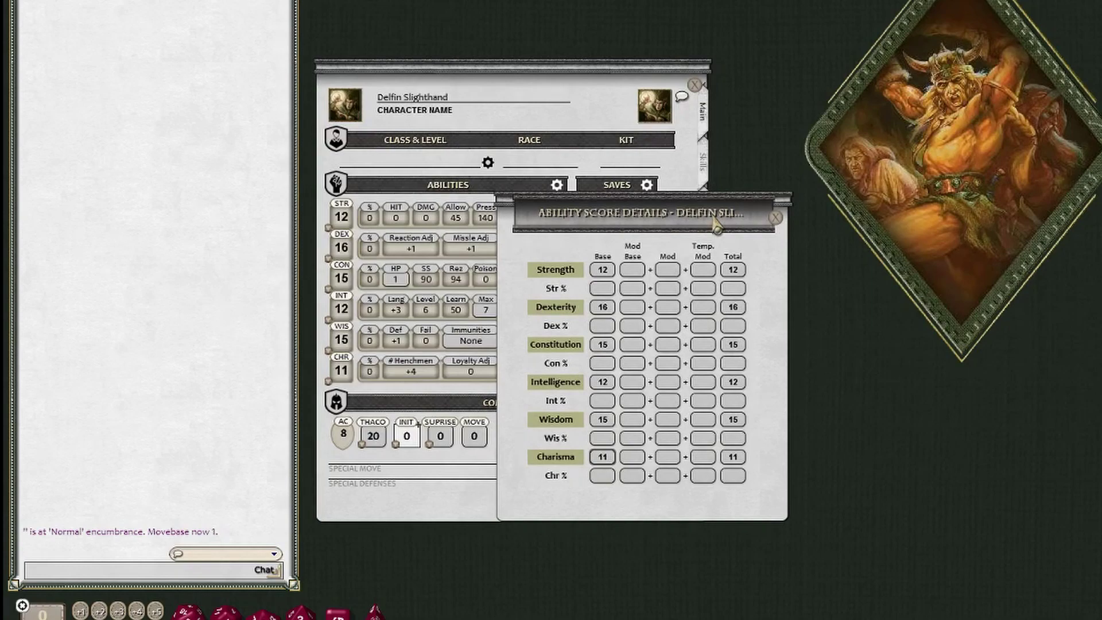
pyautogui.moveTo(715, 225); pyautogui.dragTo(715, 249)
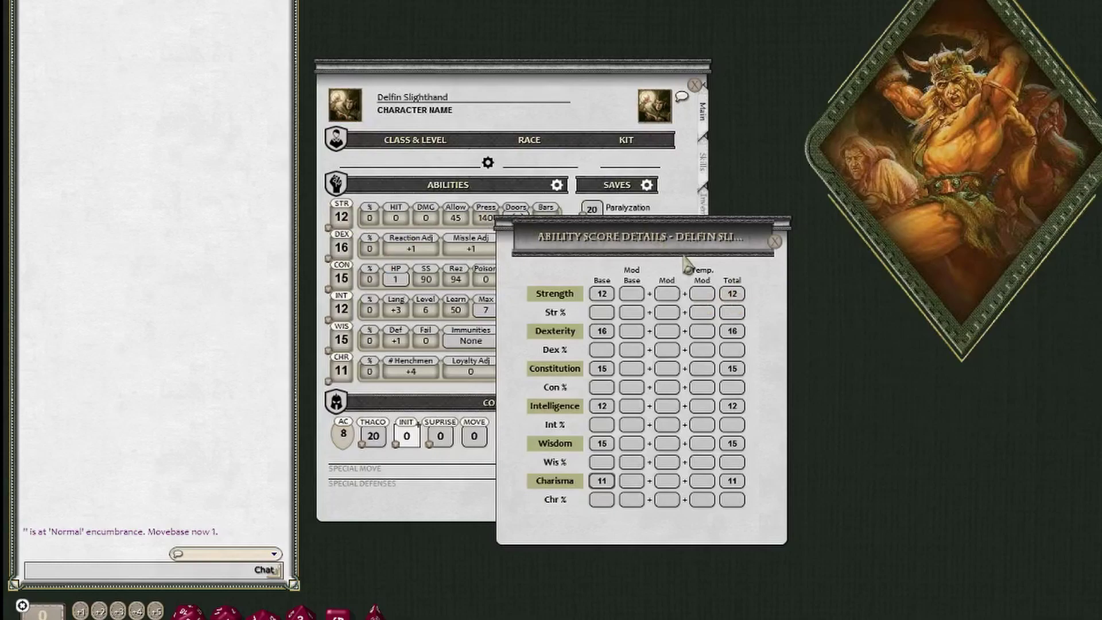
pyautogui.moveTo(695, 248); pyautogui.dragTo(740, 276)
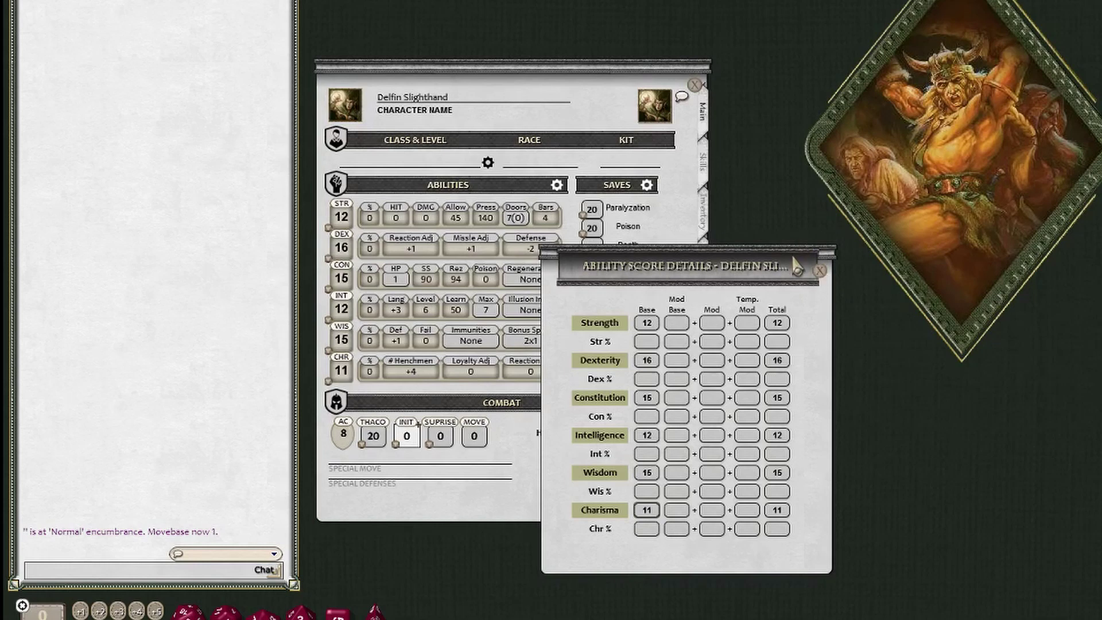
pyautogui.click(819, 270)
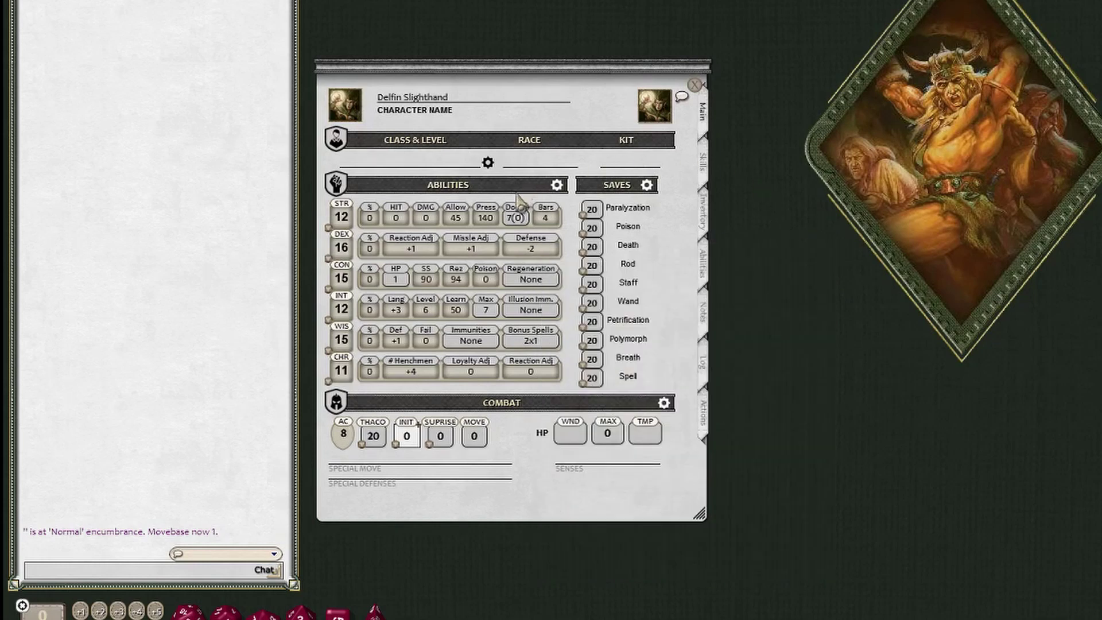
# Step: Review the base, modifier and total columns of the saving throw details, and close them
pyautogui.click(647, 185)
pyautogui.moveTo(909, 52); pyautogui.dragTo(770, 286)
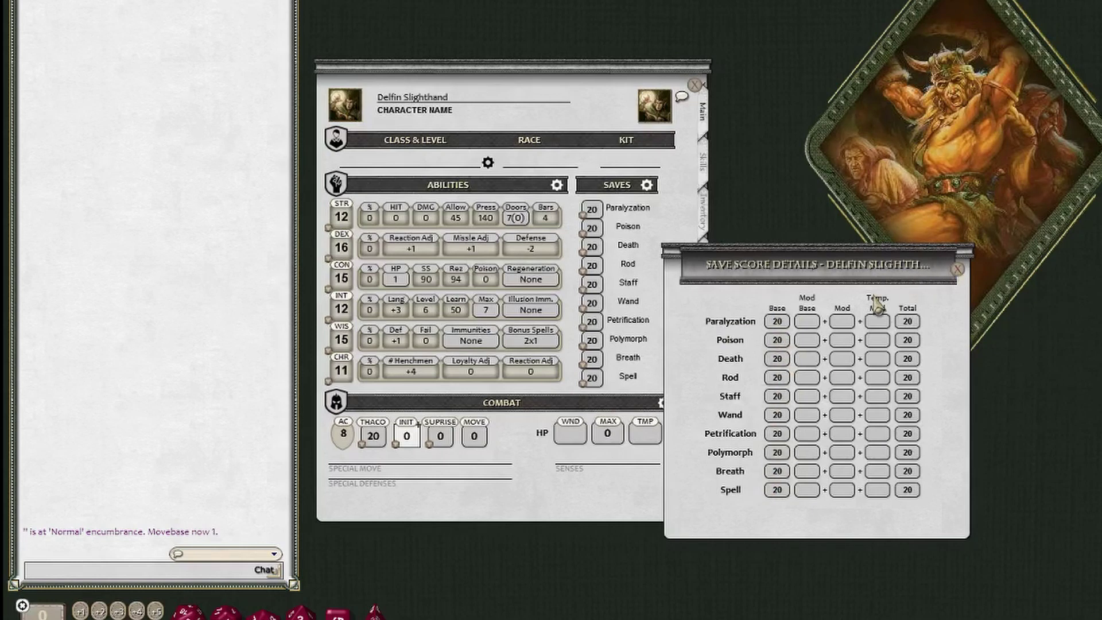
pyautogui.press('Escape')
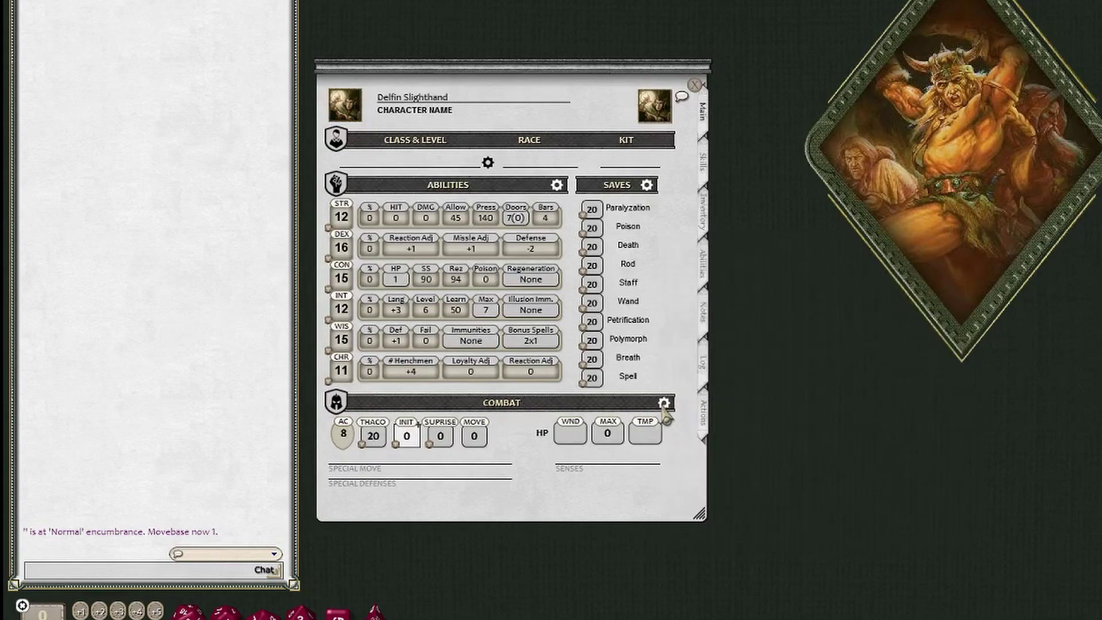
# Step: Assign a d6 as the surprise die in the character's combat calculations and roll the surprise check
pyautogui.click(664, 403)
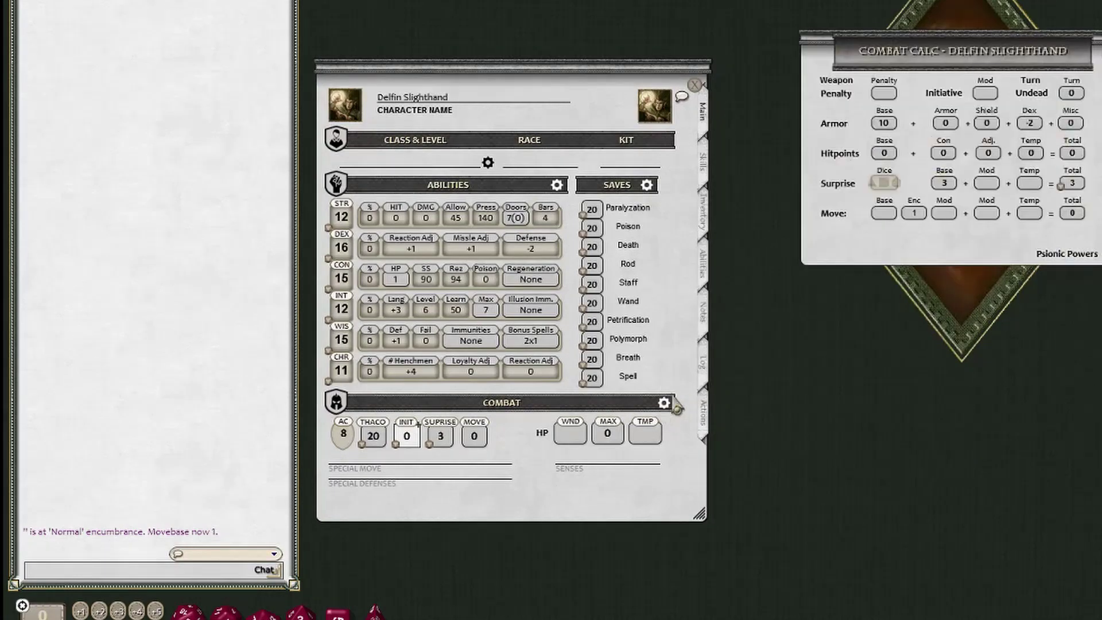
pyautogui.moveTo(961, 64); pyautogui.dragTo(743, 330)
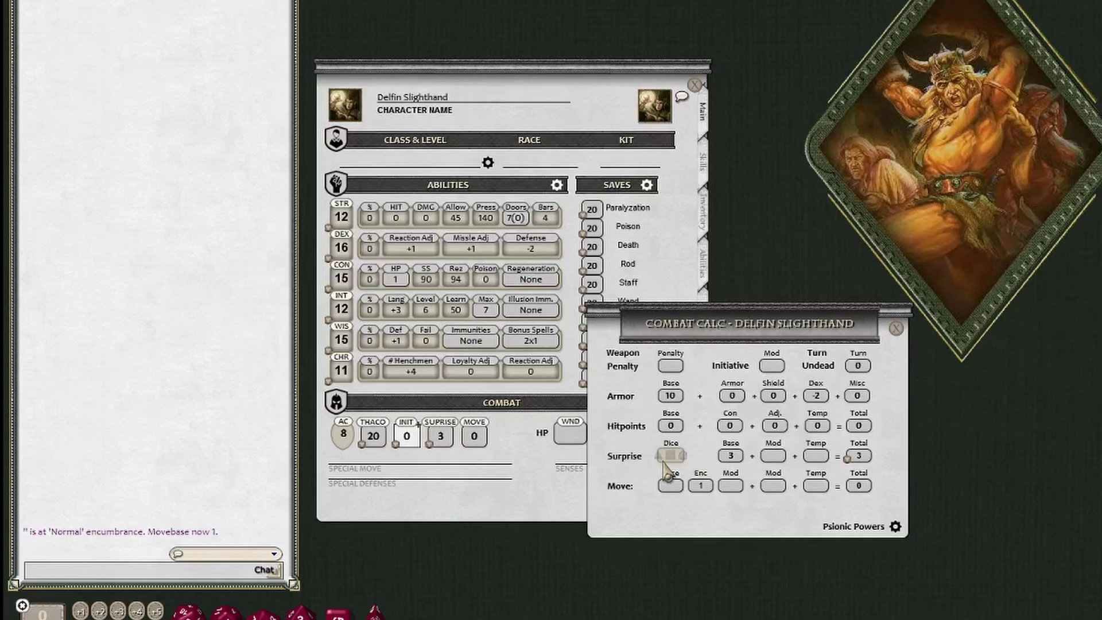
pyautogui.moveTo(669, 455); pyautogui.dragTo(669, 482)
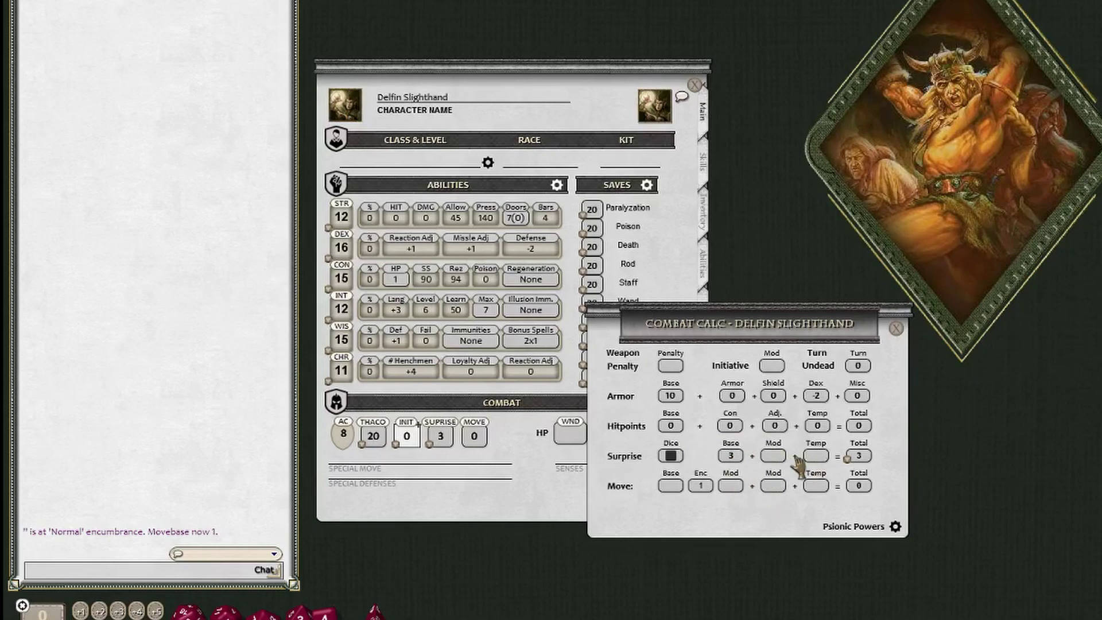
pyautogui.doubleClick(861, 456)
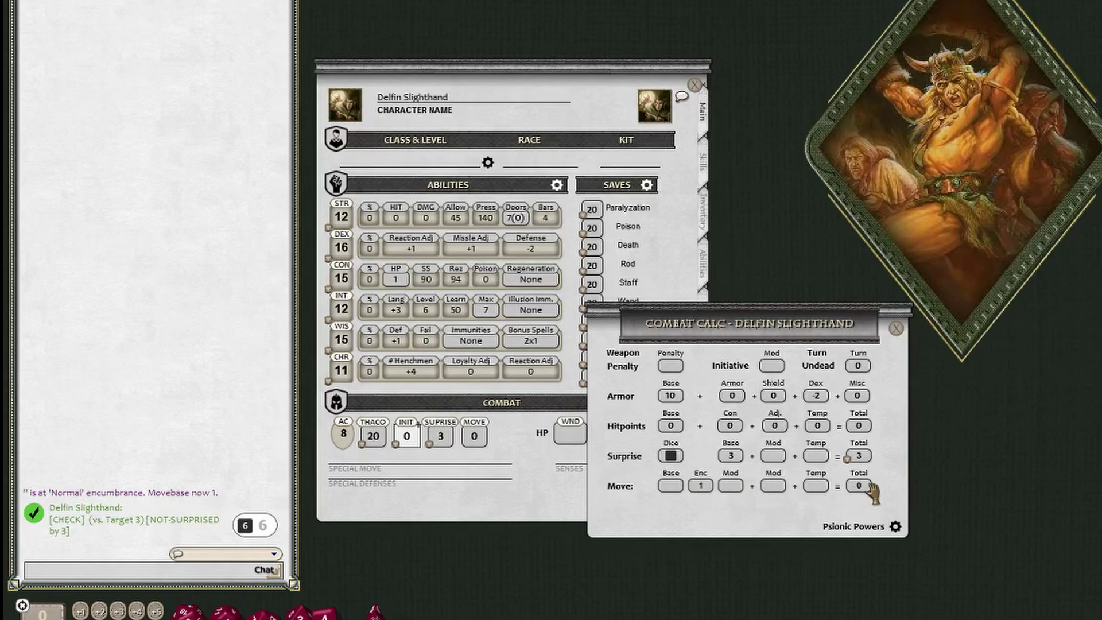
# Step: Review the psionic combat details for mental AC, PS points and MTHACO, and close them
pyautogui.click(895, 527)
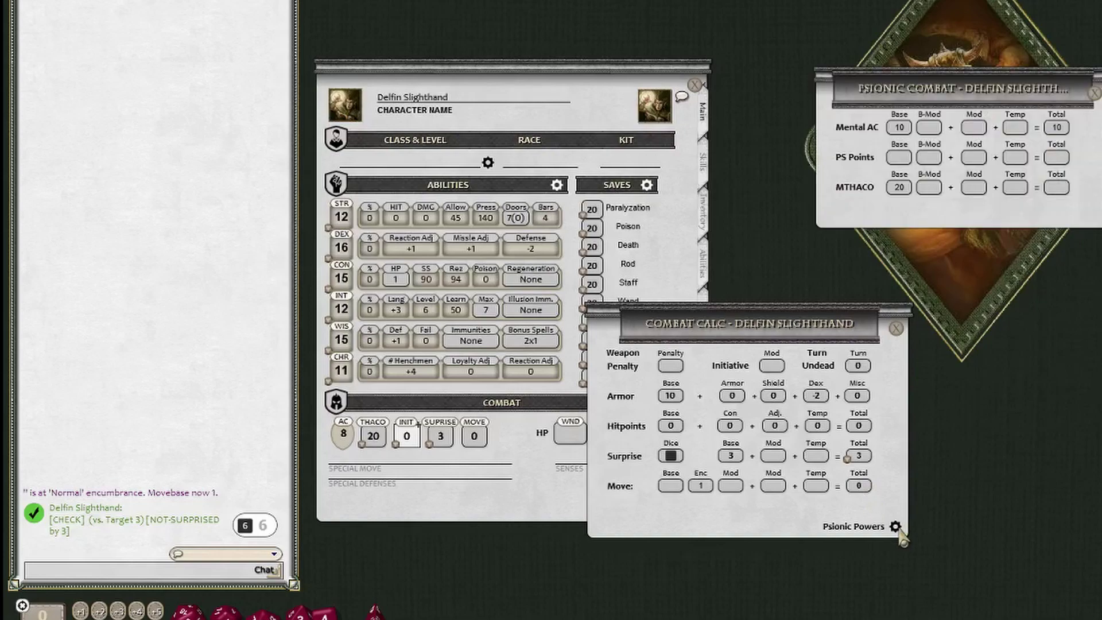
pyautogui.moveTo(967, 103); pyautogui.dragTo(785, 487)
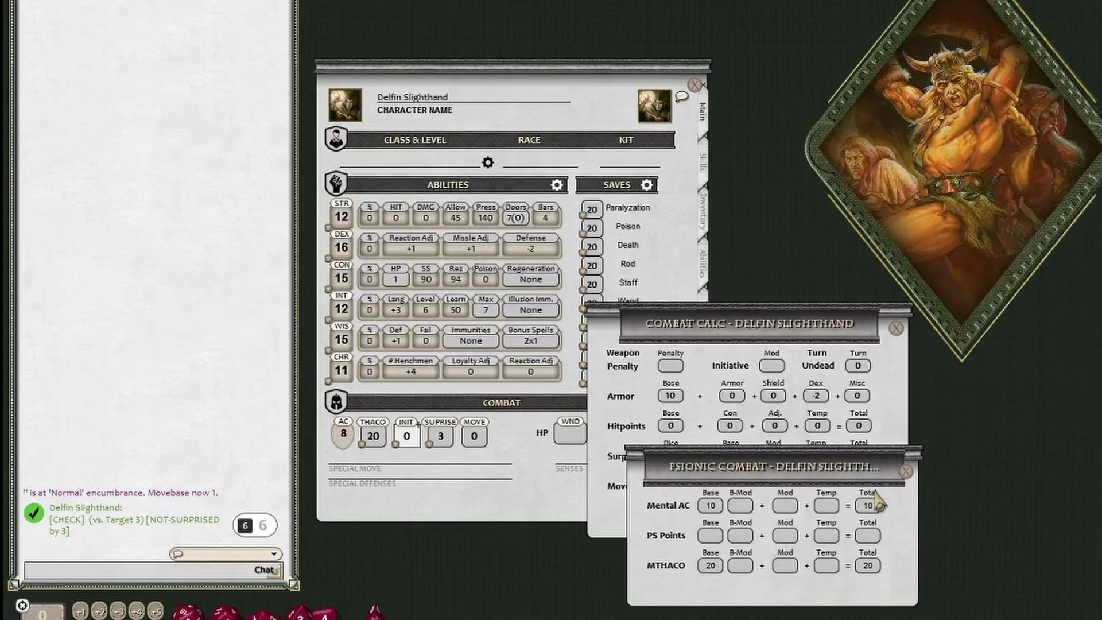
pyautogui.click(906, 473)
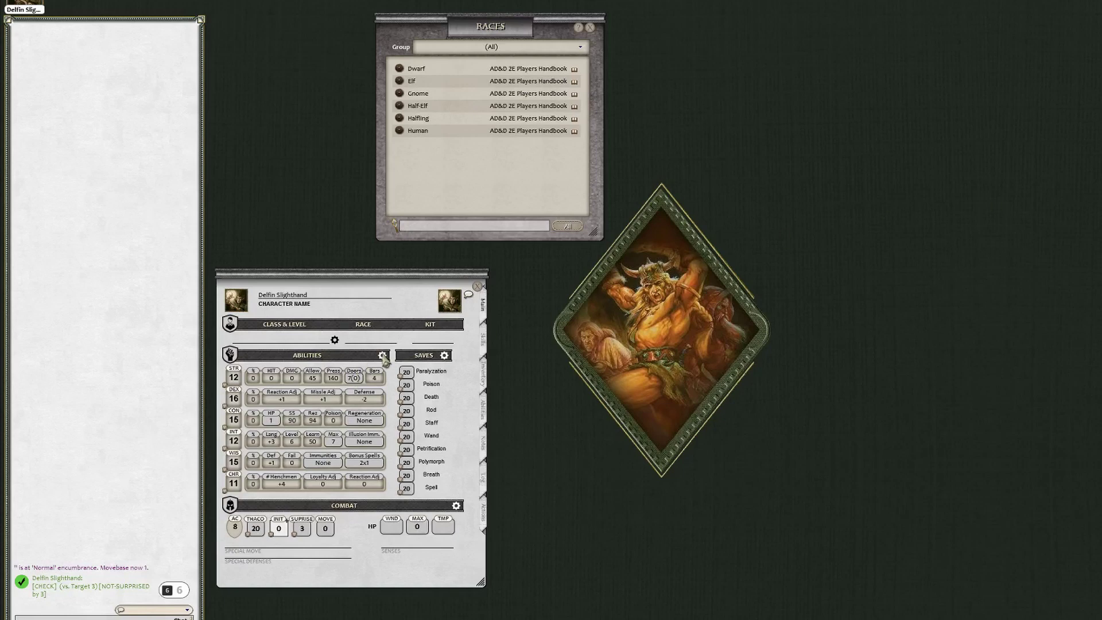
# Step: Check the base ability scores once more and add the Players Handbook race Elf to the character
pyautogui.click(382, 355)
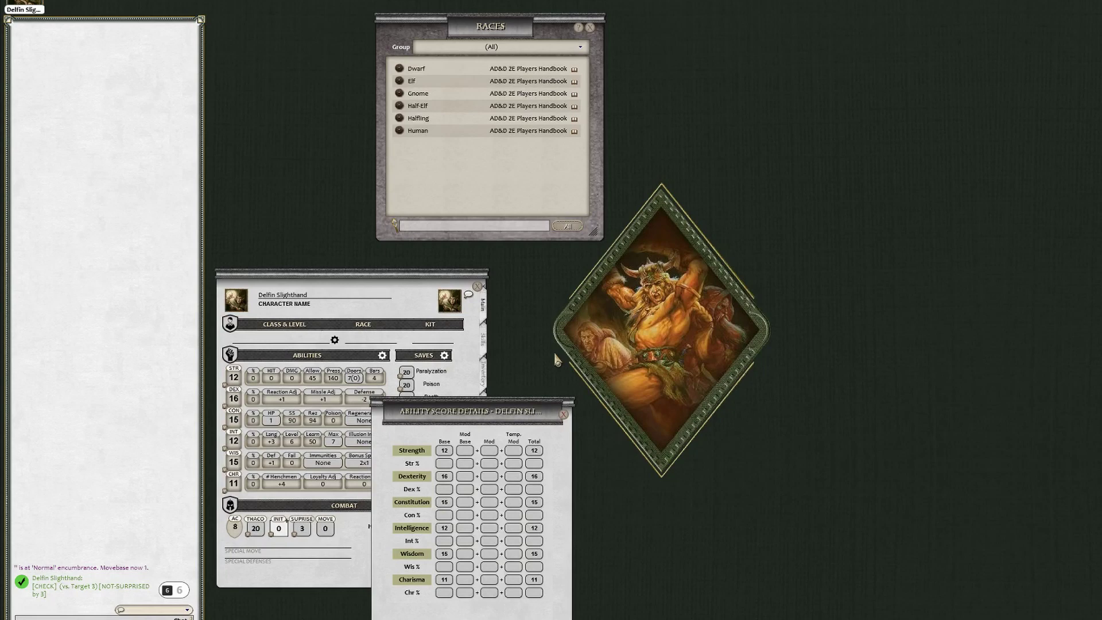
pyautogui.click(563, 414)
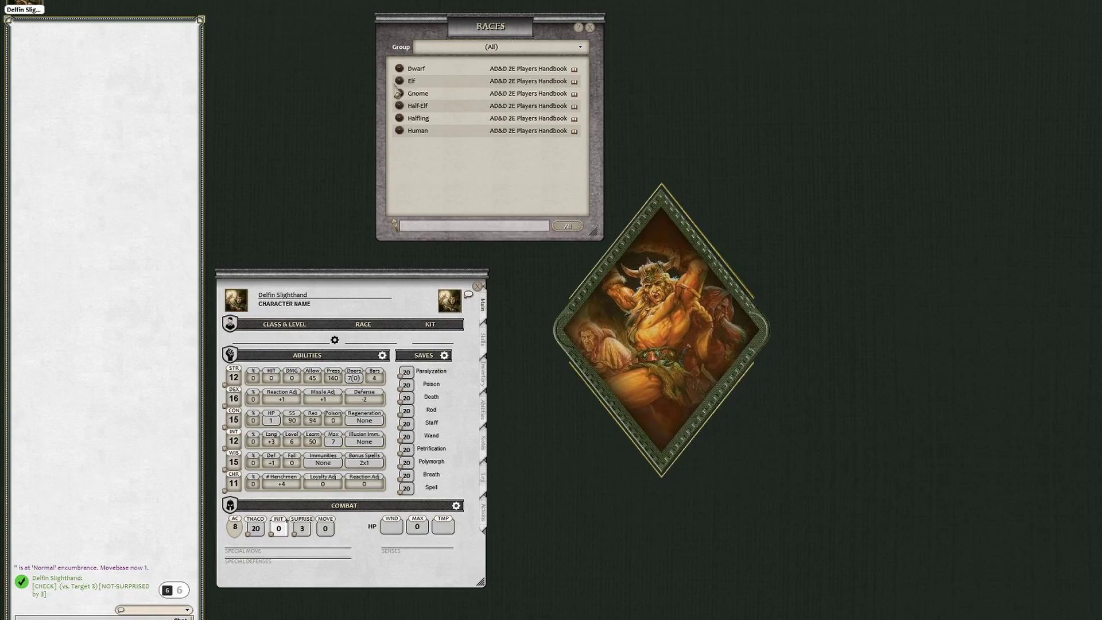
pyautogui.moveTo(402, 83); pyautogui.dragTo(357, 350)
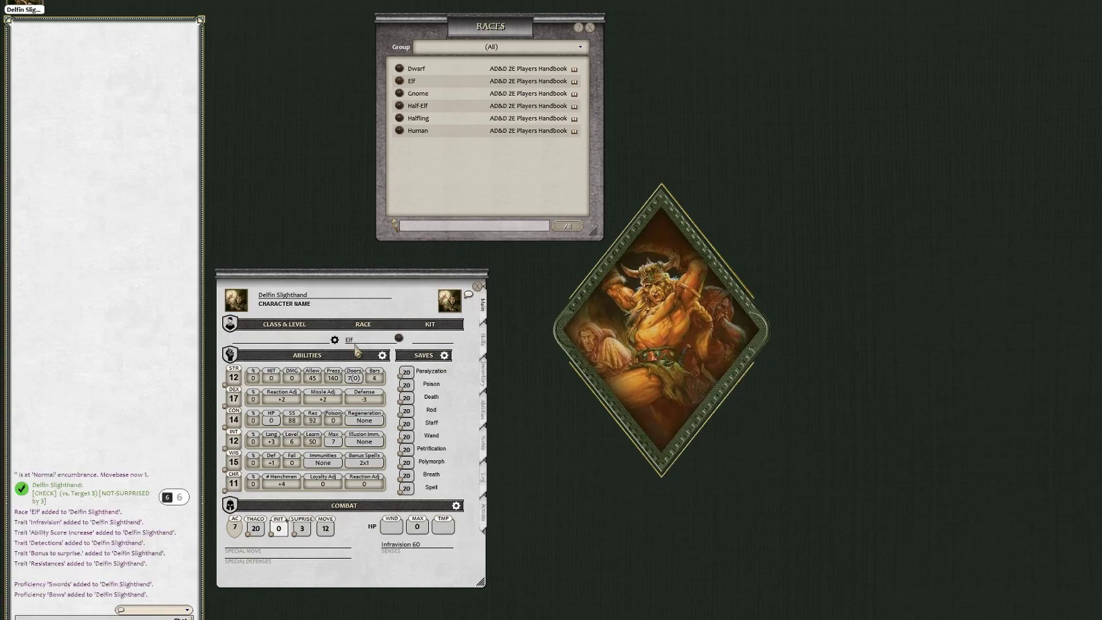
# Step: Read through the Elf race description linked from the character sheet, and close it
pyautogui.click(399, 338)
pyautogui.scroll(-5, 700, 324)
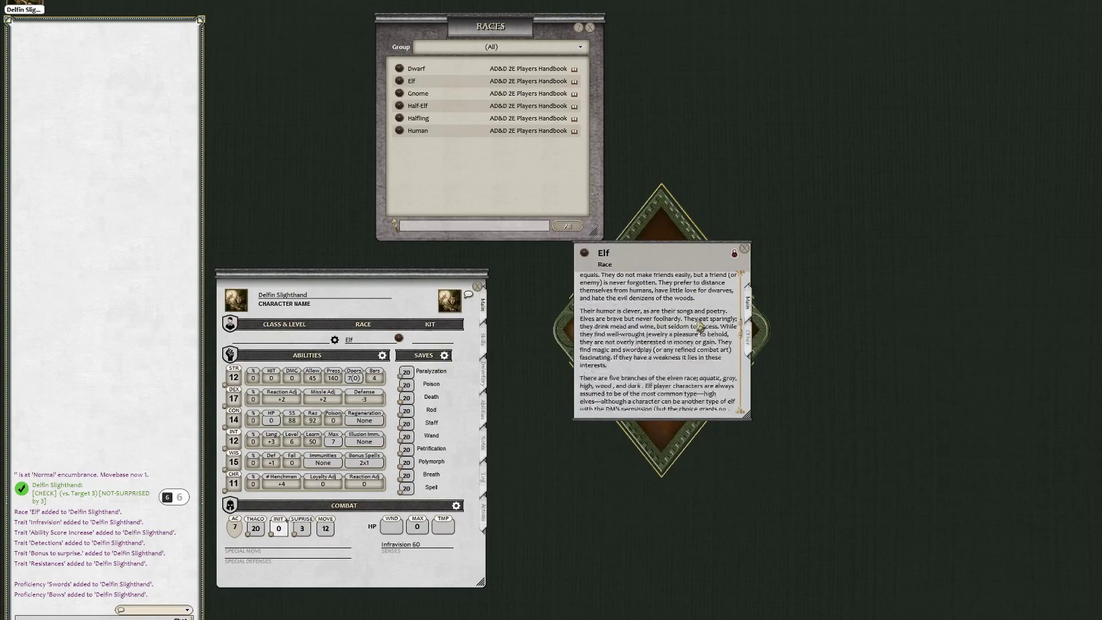
pyautogui.scroll(-10, 700, 324)
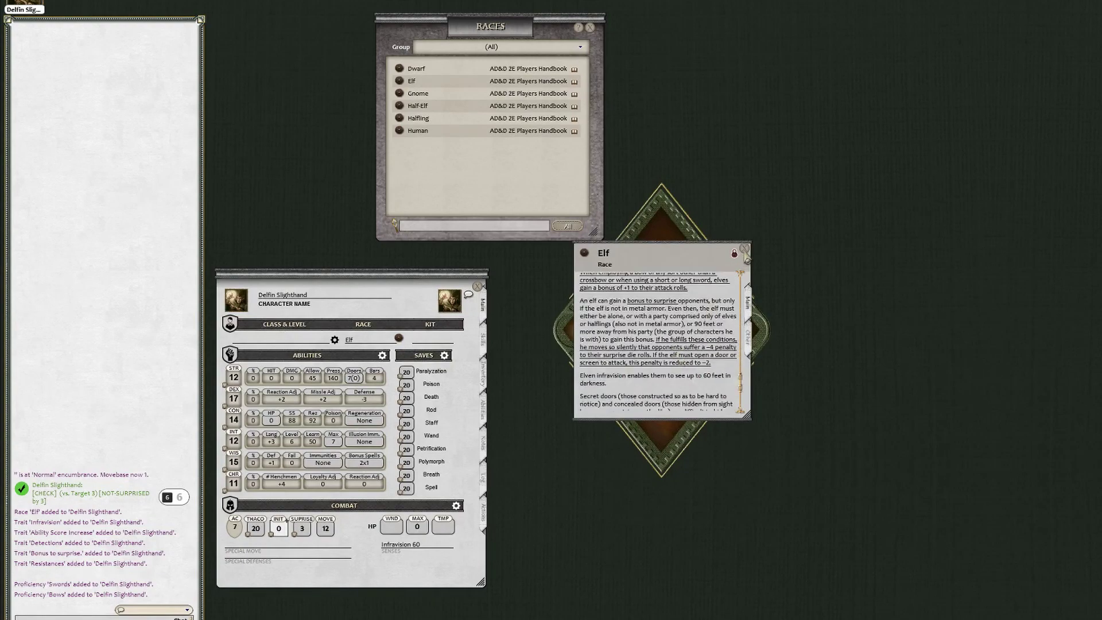
pyautogui.click(744, 248)
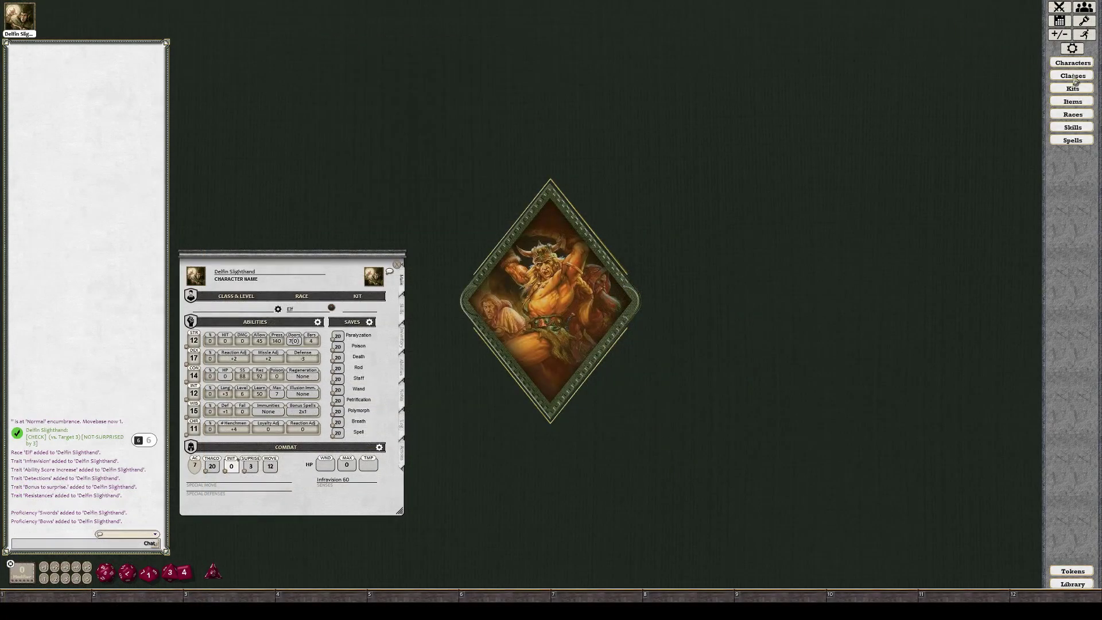
# Step: Add the Players Handbook class Fighter to the character
pyautogui.click(1073, 75)
pyautogui.moveTo(356, 125); pyautogui.dragTo(493, 46)
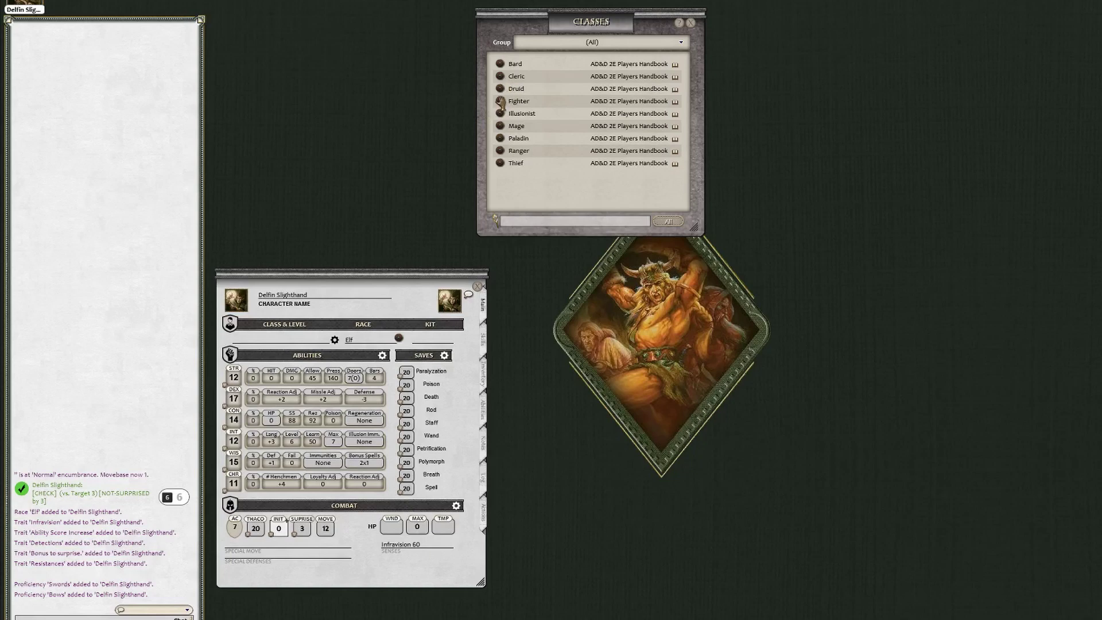
pyautogui.moveTo(499, 101); pyautogui.dragTo(310, 347)
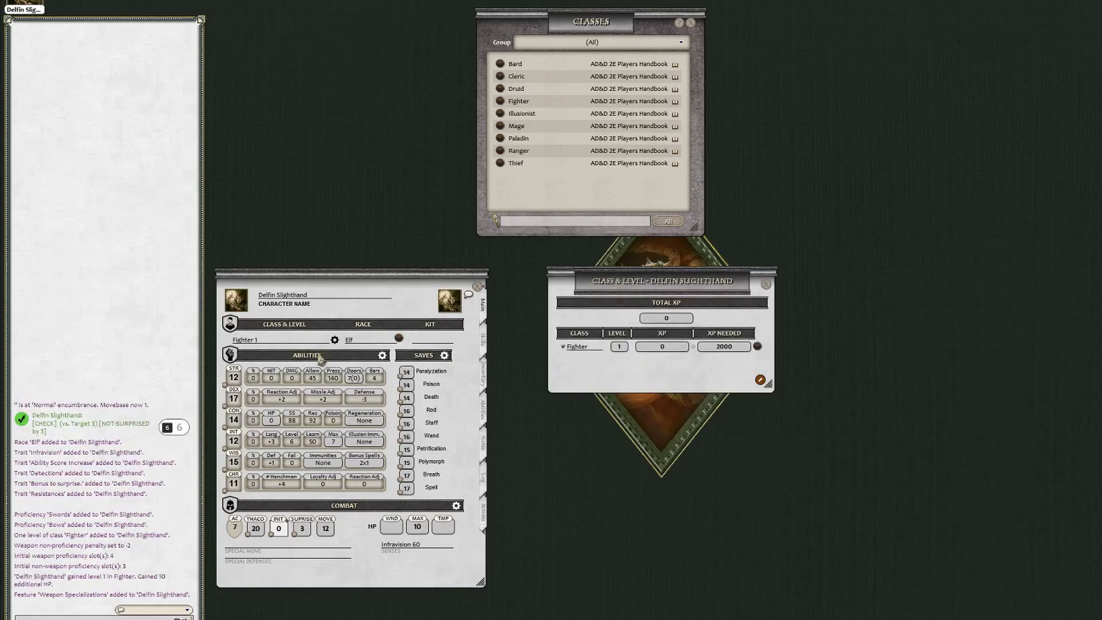
# Step: Add the Players Handbook class Mage as a second class, with both Fighter and Mage marked active, and close the class details
pyautogui.moveTo(671, 287); pyautogui.dragTo(445, 375)
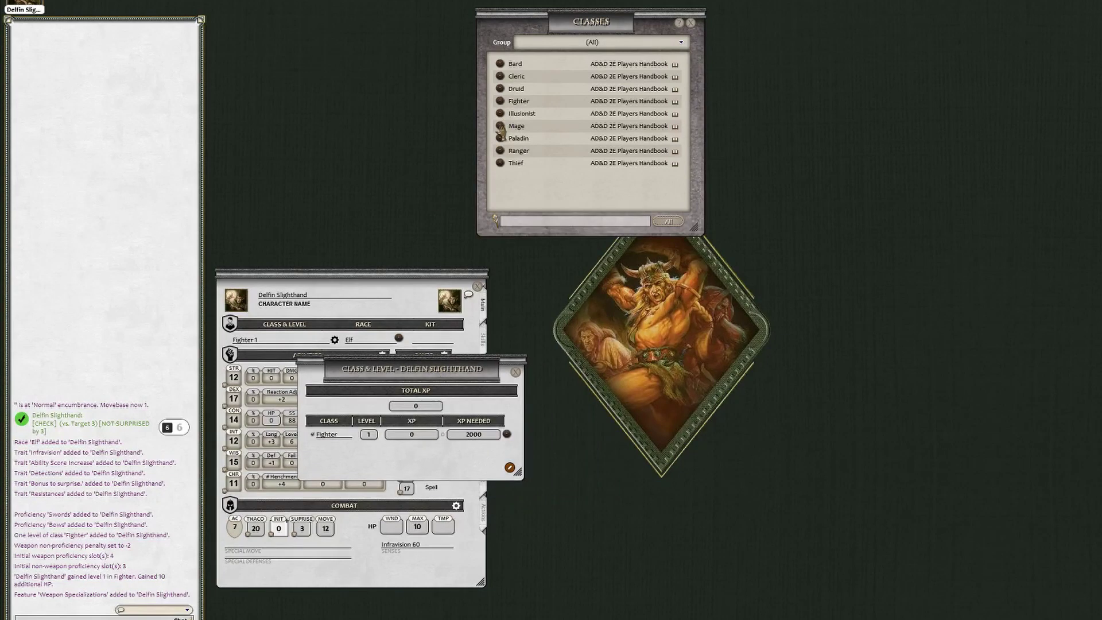
pyautogui.moveTo(500, 127); pyautogui.dragTo(402, 456)
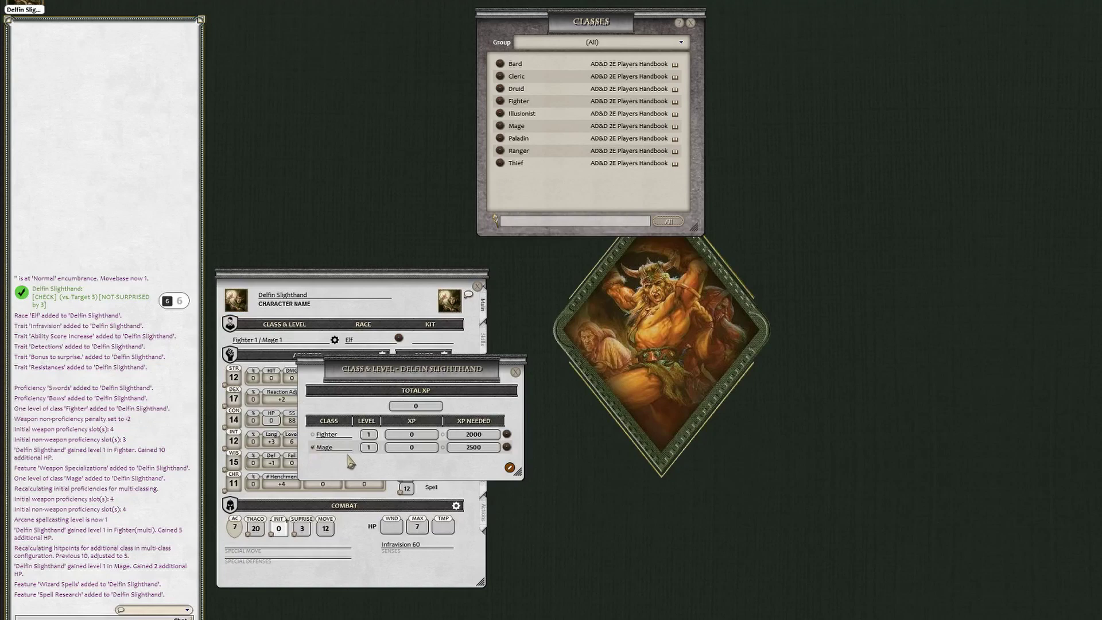
pyautogui.click(313, 447)
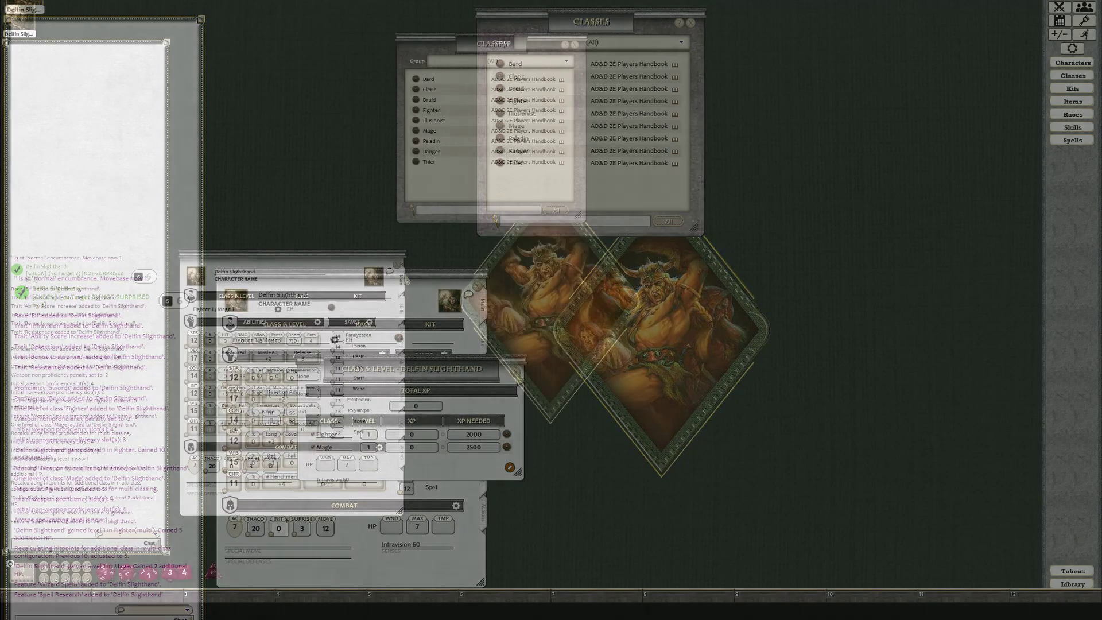
pyautogui.click(516, 372)
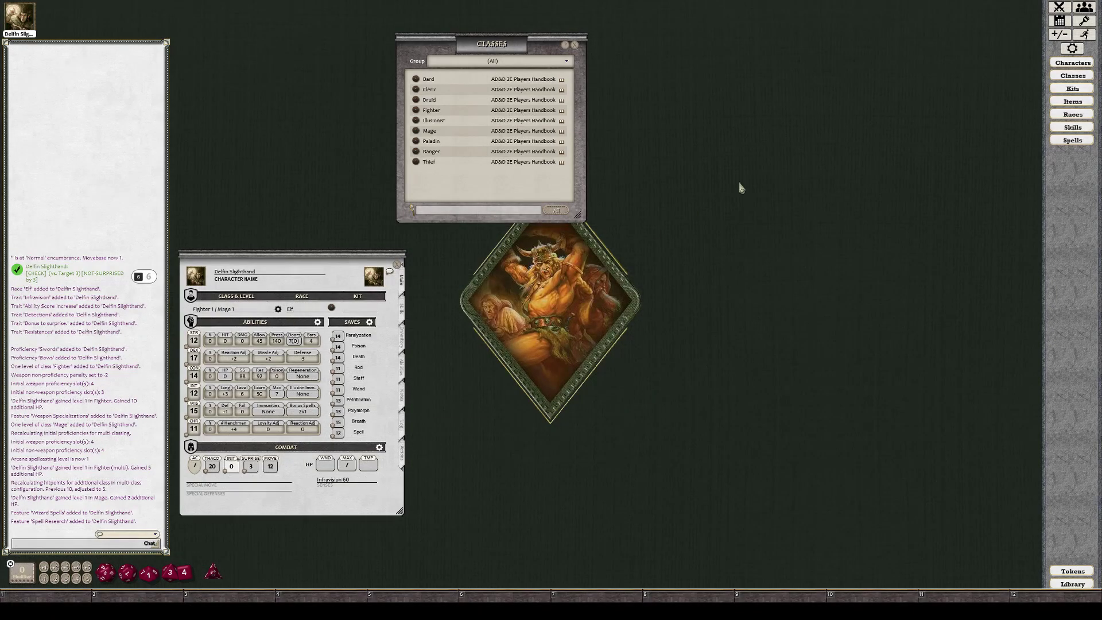
# Step: Add the Complete Fighter's Handbook kit Myrmidon to the character
pyautogui.click(1073, 88)
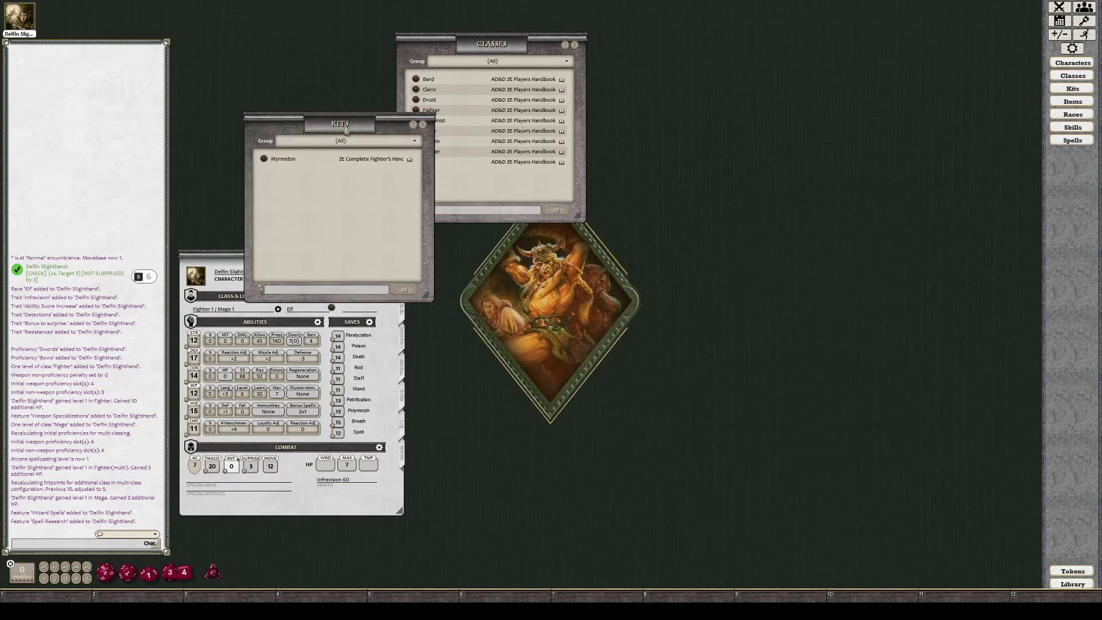
pyautogui.moveTo(347, 128); pyautogui.dragTo(526, 257)
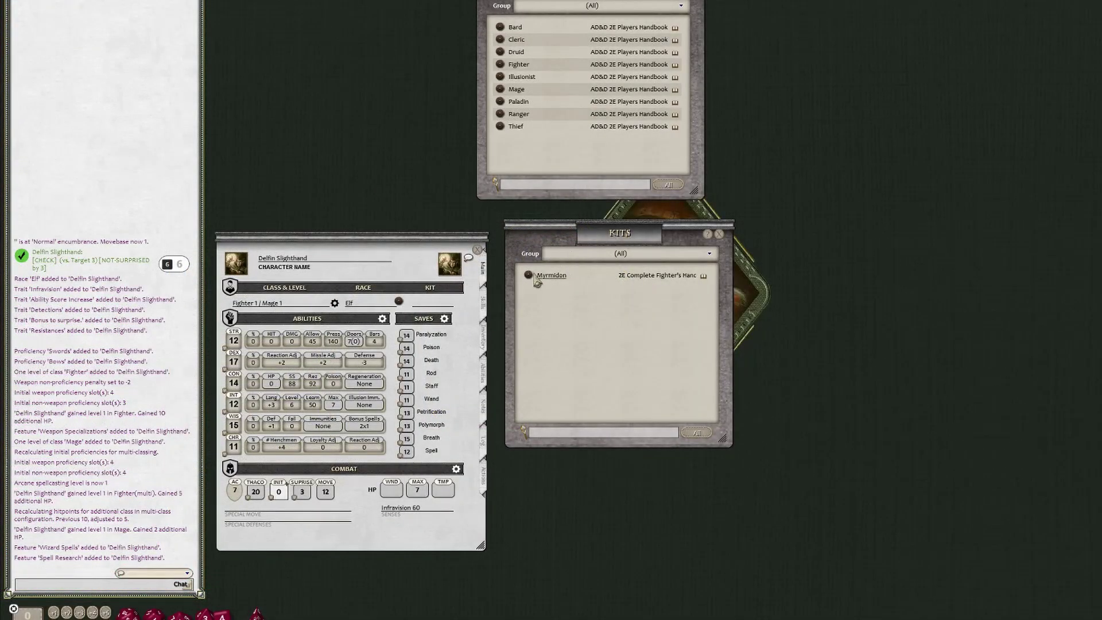
pyautogui.moveTo(529, 275); pyautogui.dragTo(427, 304)
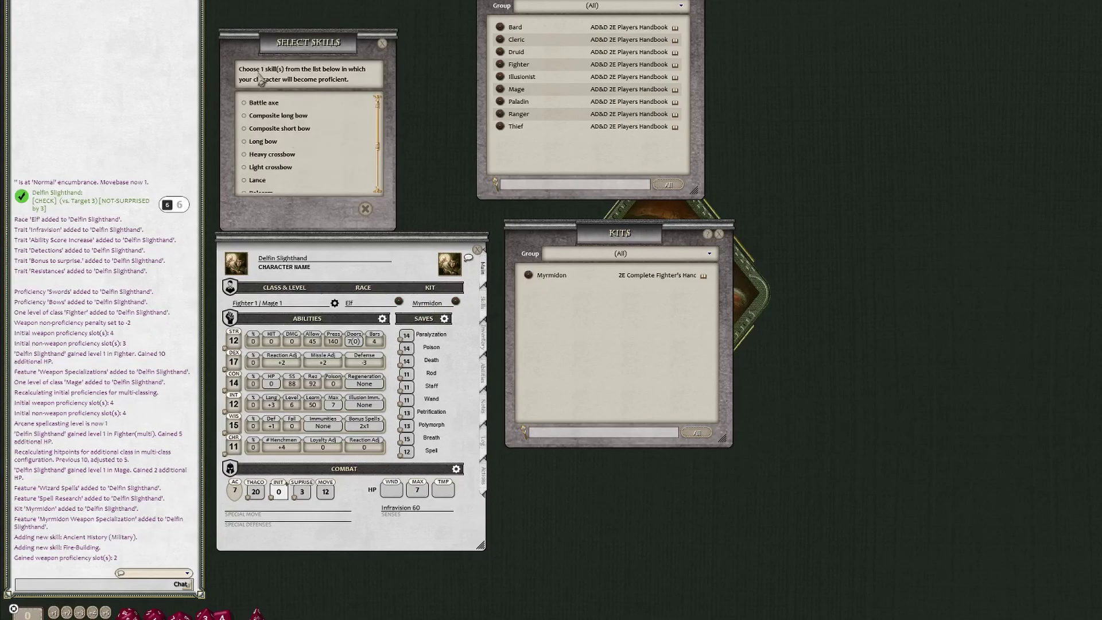
# Step: Choose Long Sword as the kit's weapon proficiency, and close the list of kits
pyautogui.moveTo(307, 47); pyautogui.dragTo(313, 36)
pyautogui.scroll(-1, 347, 150)
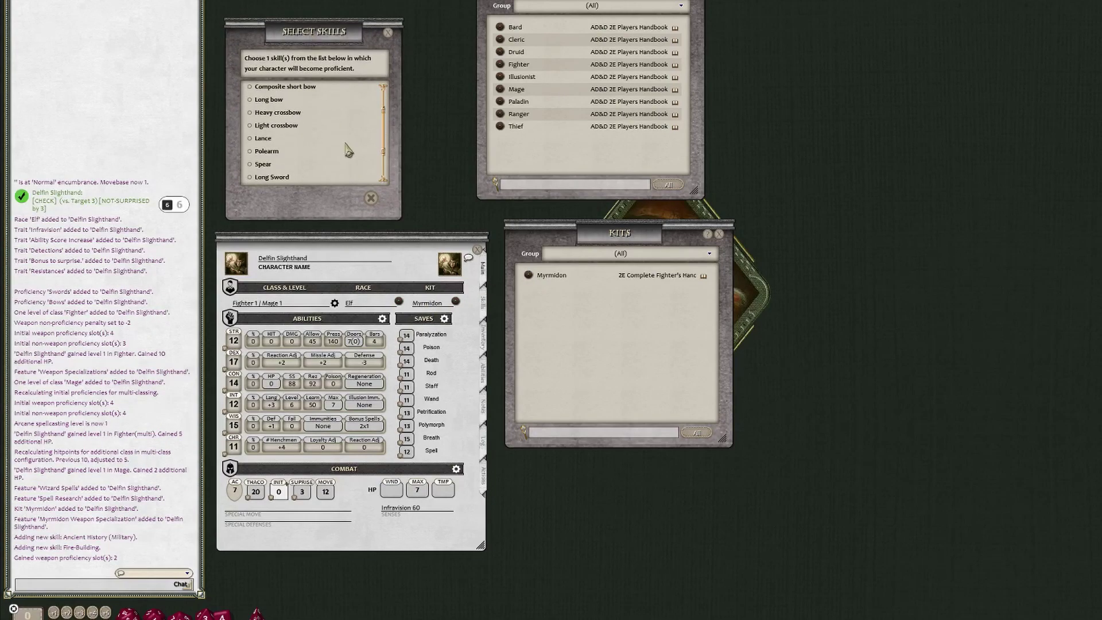
pyautogui.scroll(2, 347, 150)
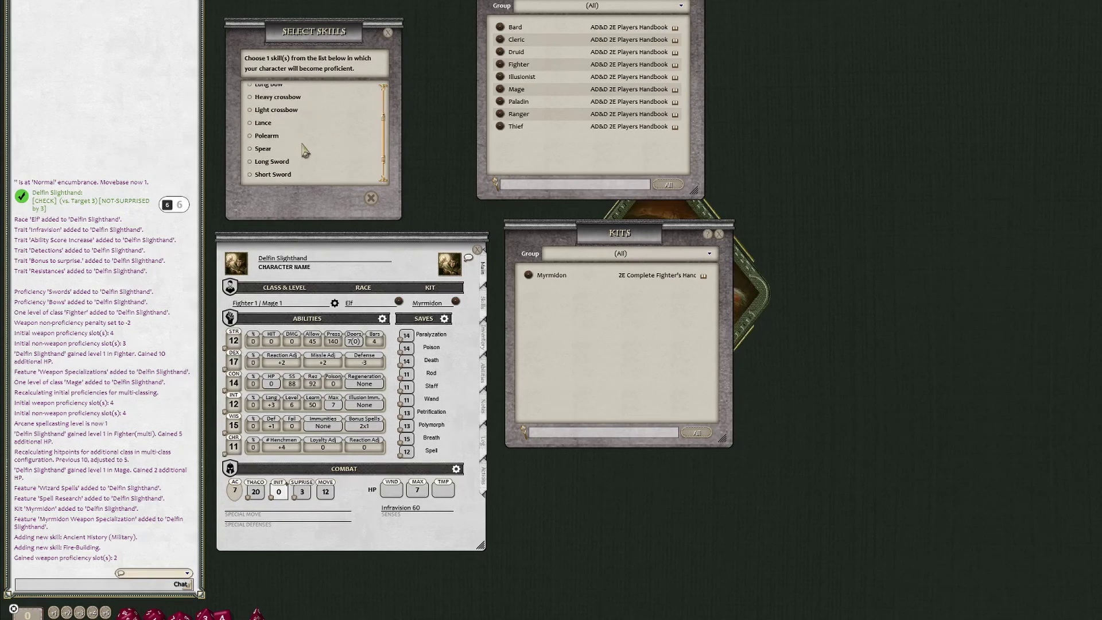
pyautogui.click(250, 162)
pyautogui.click(370, 198)
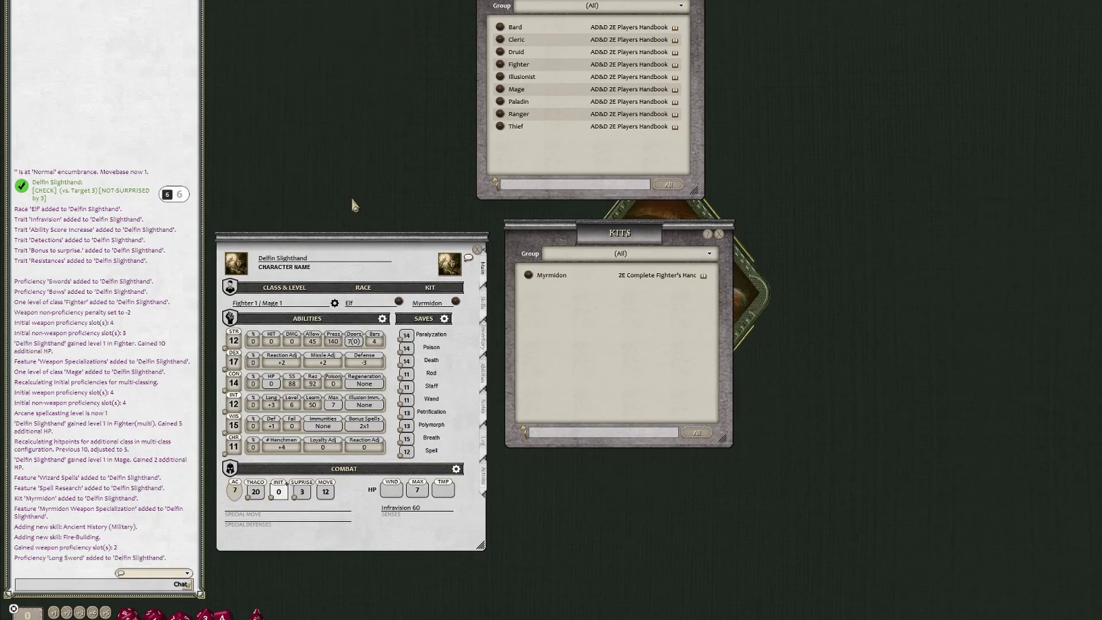
pyautogui.click(720, 235)
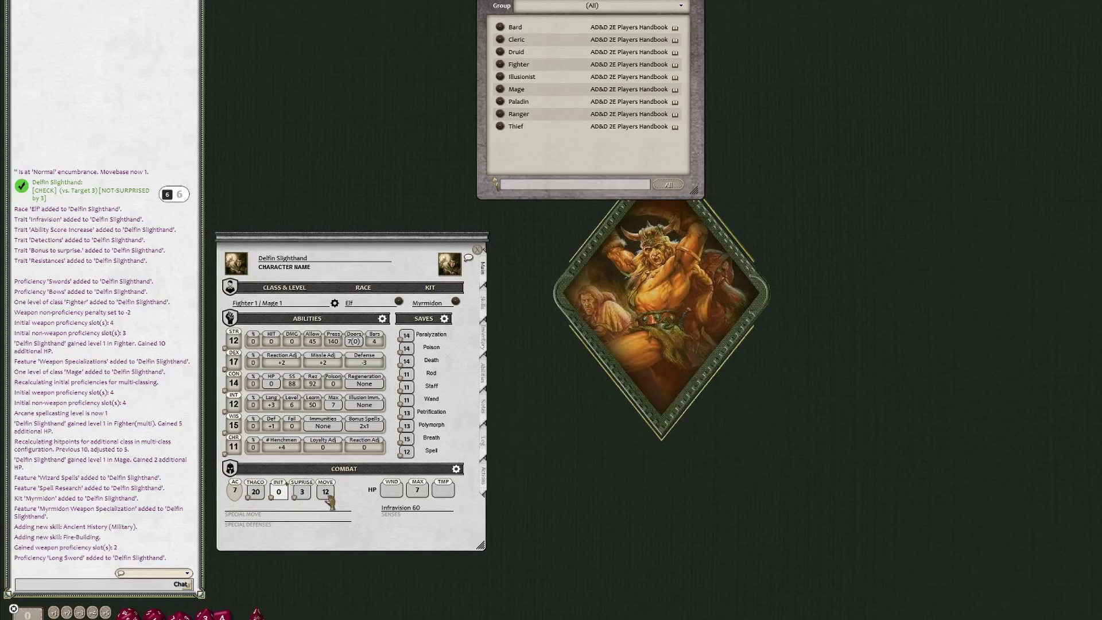
# Step: Review the combat calculation details for armor, hitpoints, surprise and move, close them, and check the senses entry
pyautogui.click(457, 469)
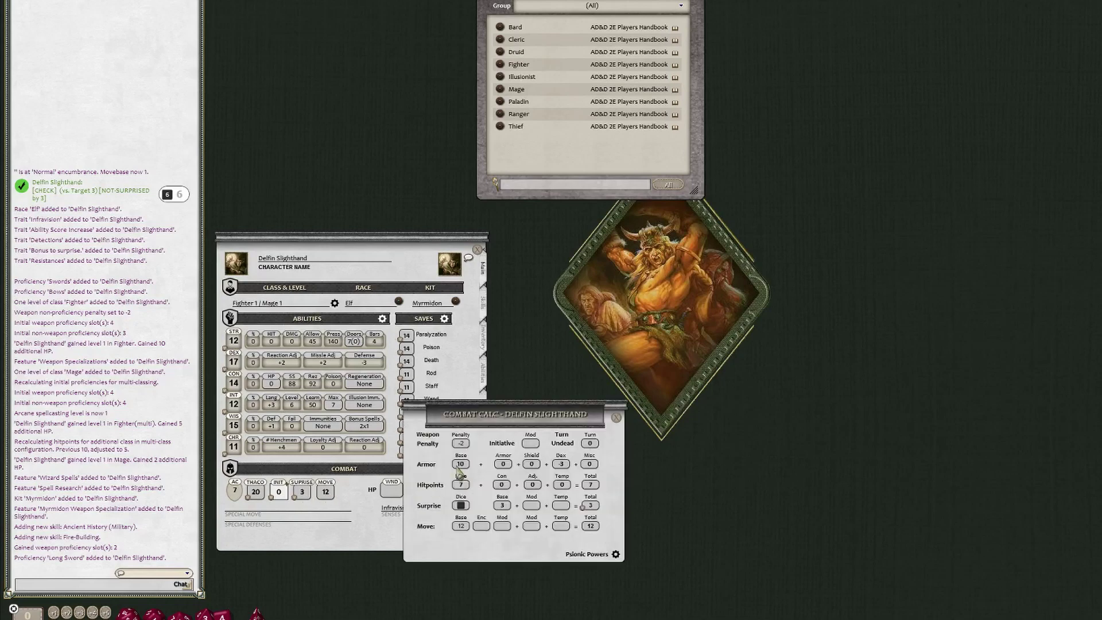
pyautogui.moveTo(506, 425); pyautogui.dragTo(429, 484)
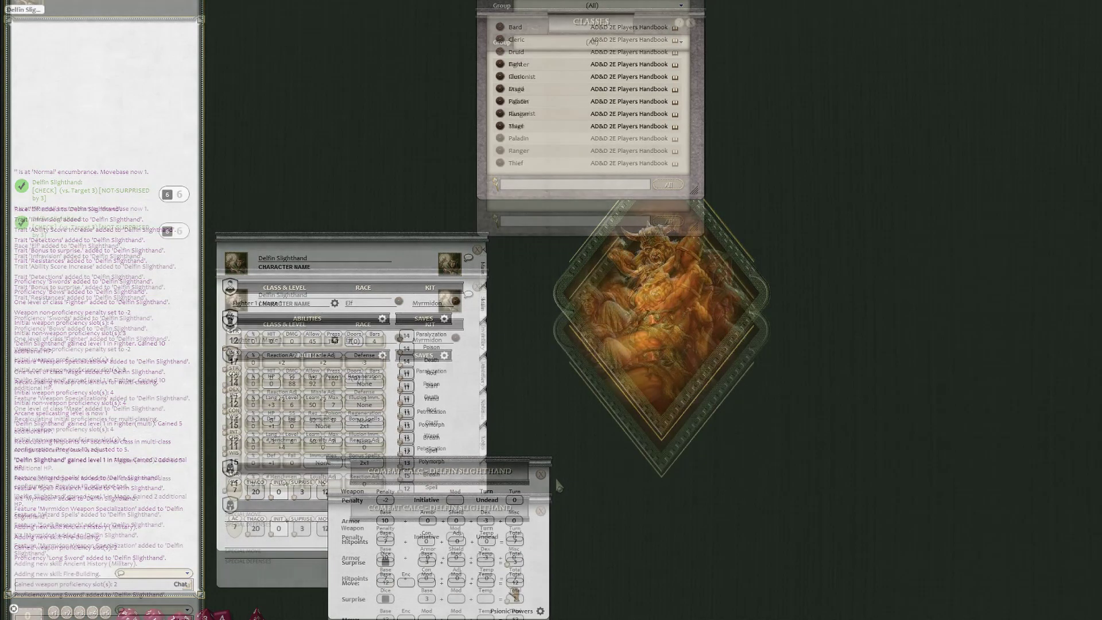
pyautogui.click(541, 474)
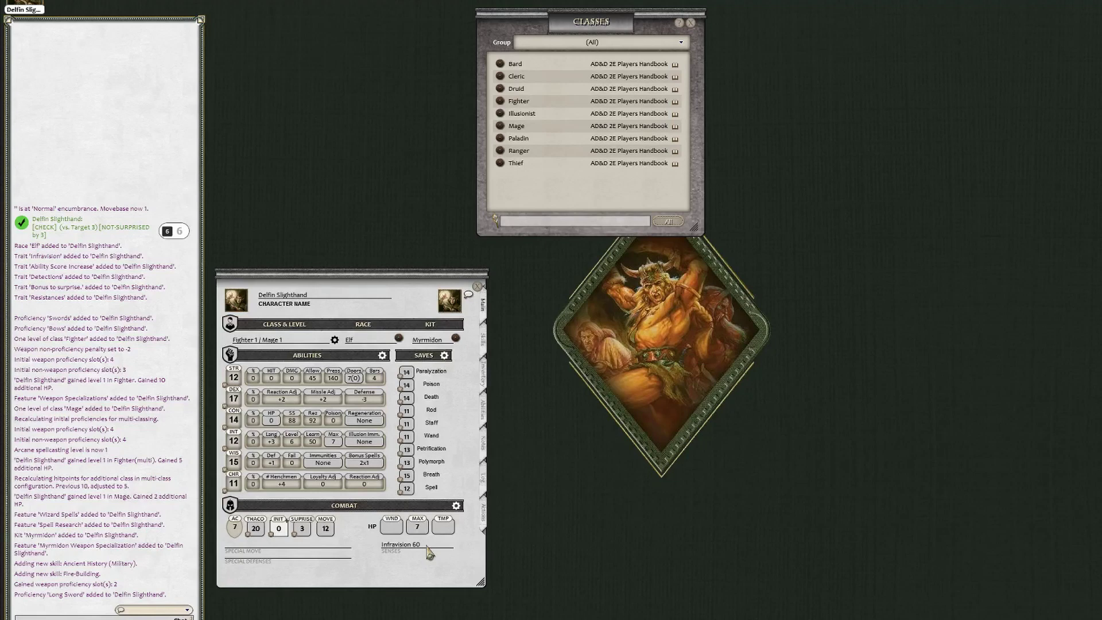
pyautogui.click(395, 553)
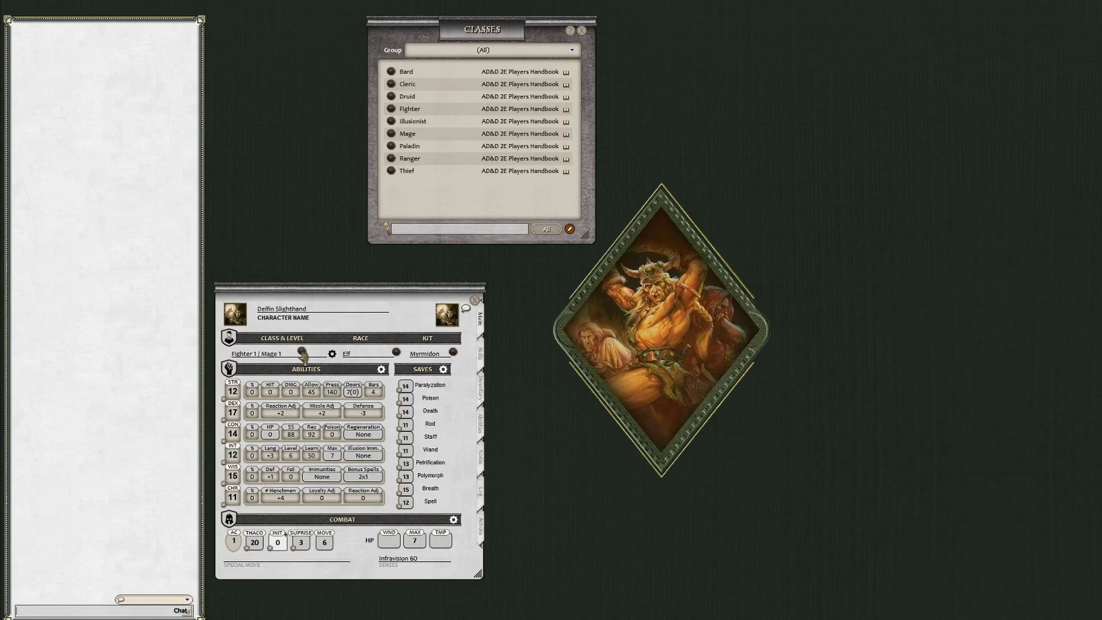
# Step: Add a second level of Fighter and a second level of Mage to the character
pyautogui.moveTo(300, 354); pyautogui.dragTo(300, 354)
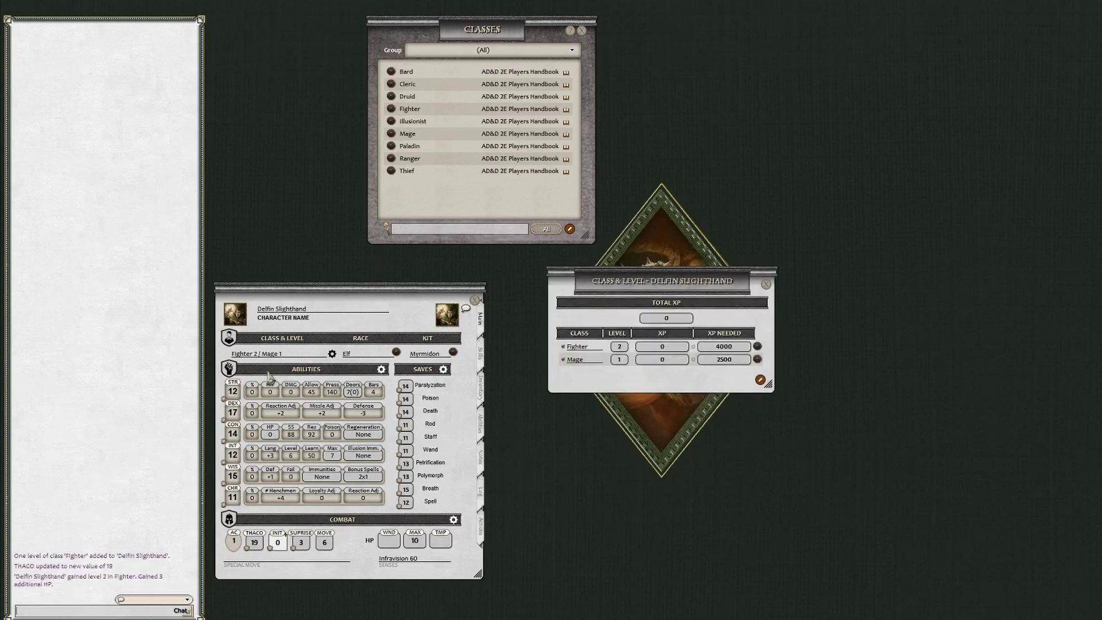
pyautogui.moveTo(646, 285); pyautogui.dragTo(376, 387)
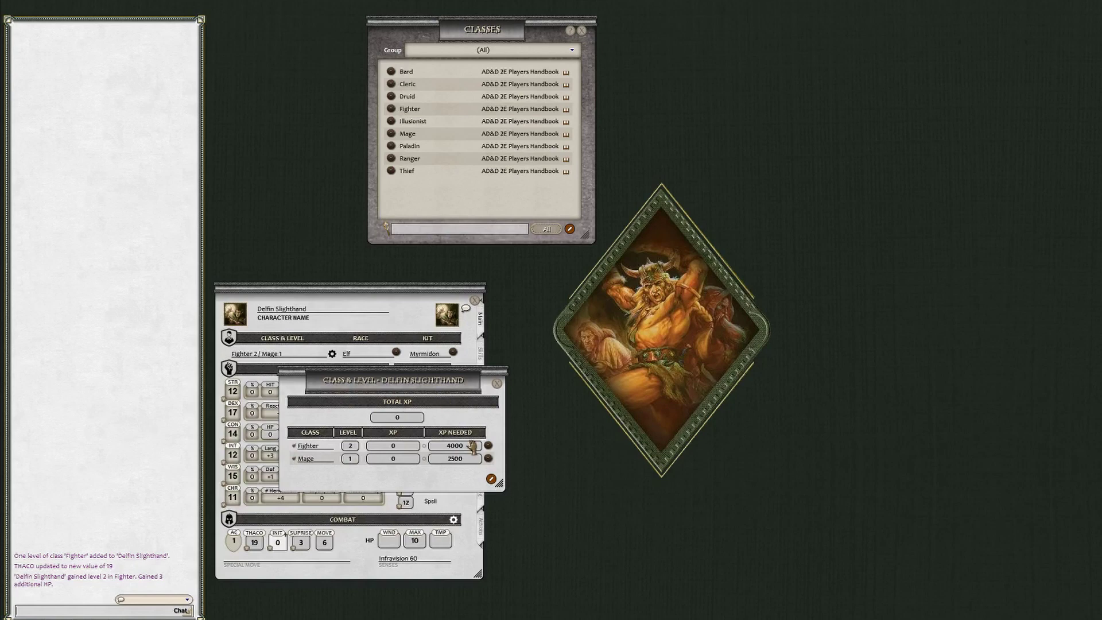
pyautogui.moveTo(472, 448); pyautogui.dragTo(661, 455)
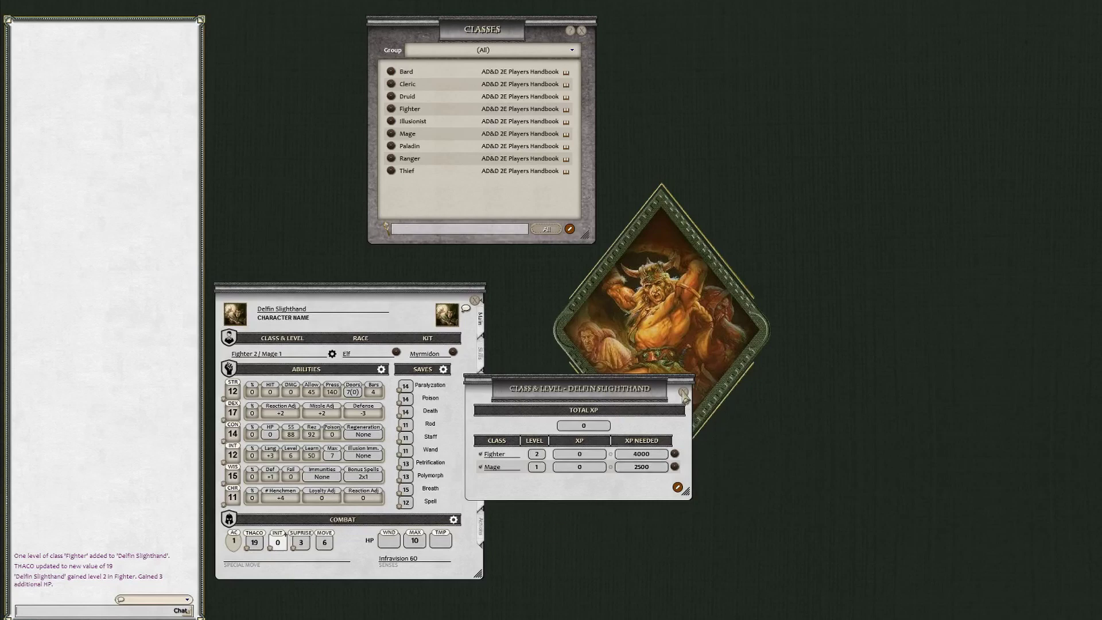
pyautogui.click(682, 392)
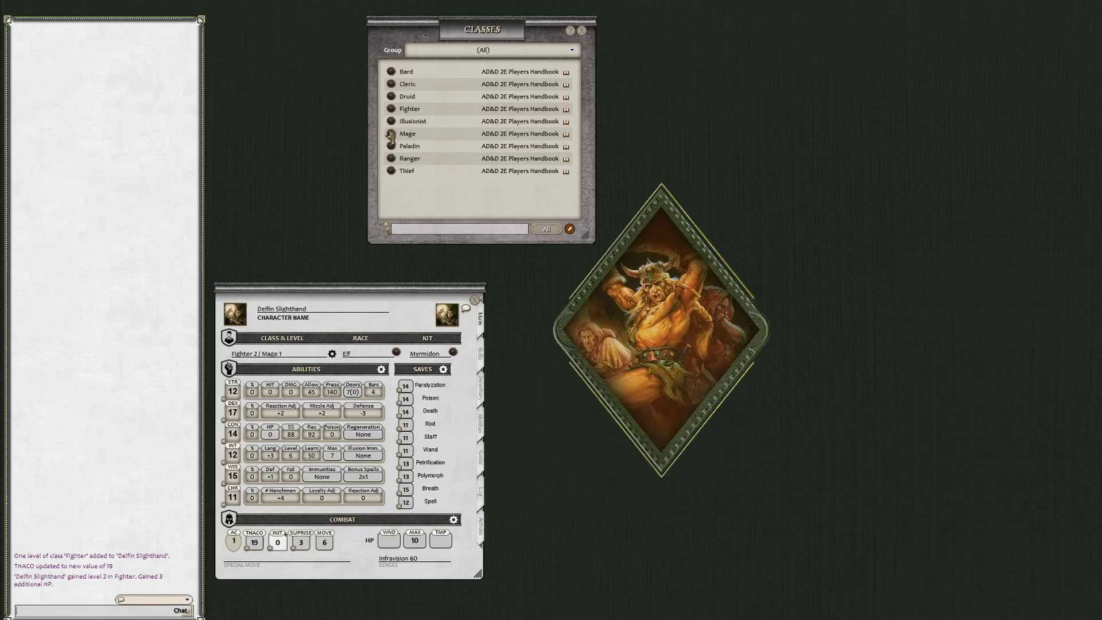
pyautogui.moveTo(390, 135); pyautogui.dragTo(305, 355)
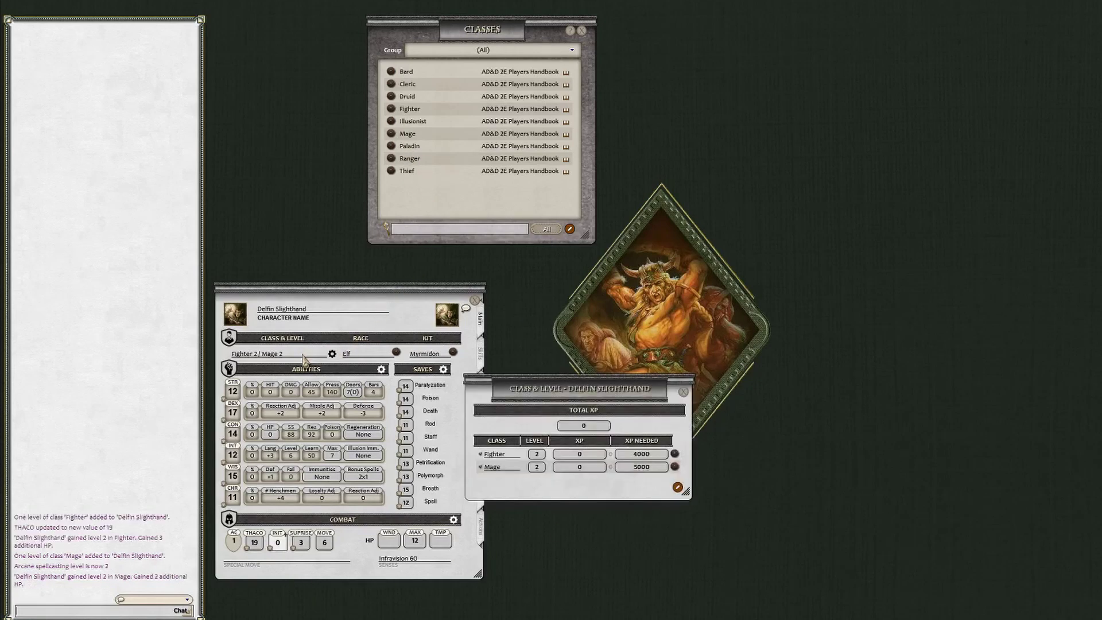
pyautogui.moveTo(599, 398); pyautogui.dragTo(528, 431)
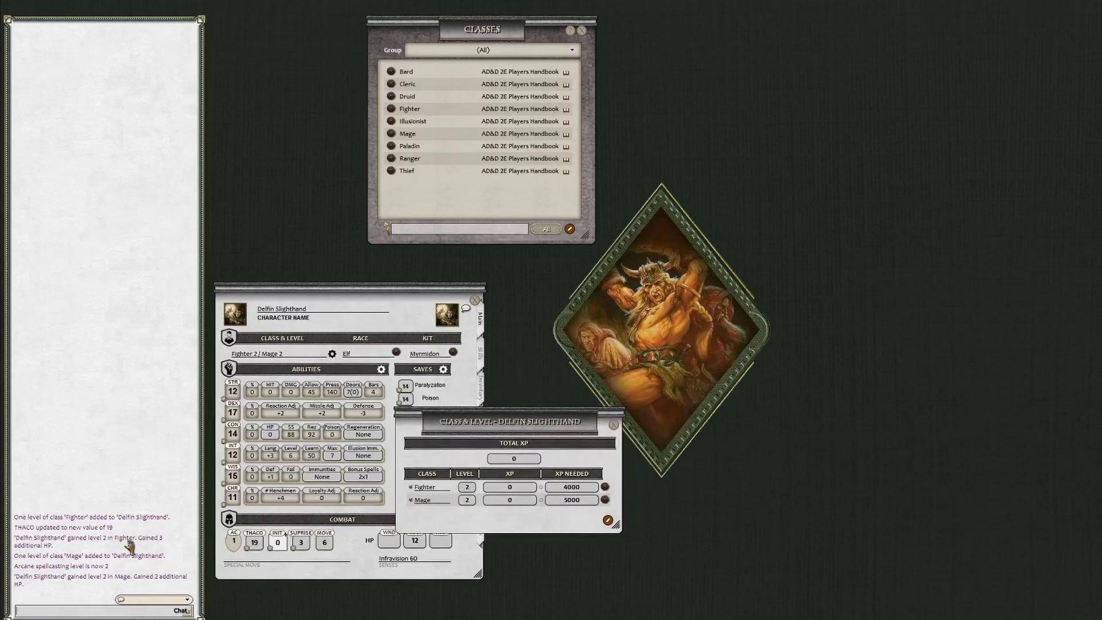